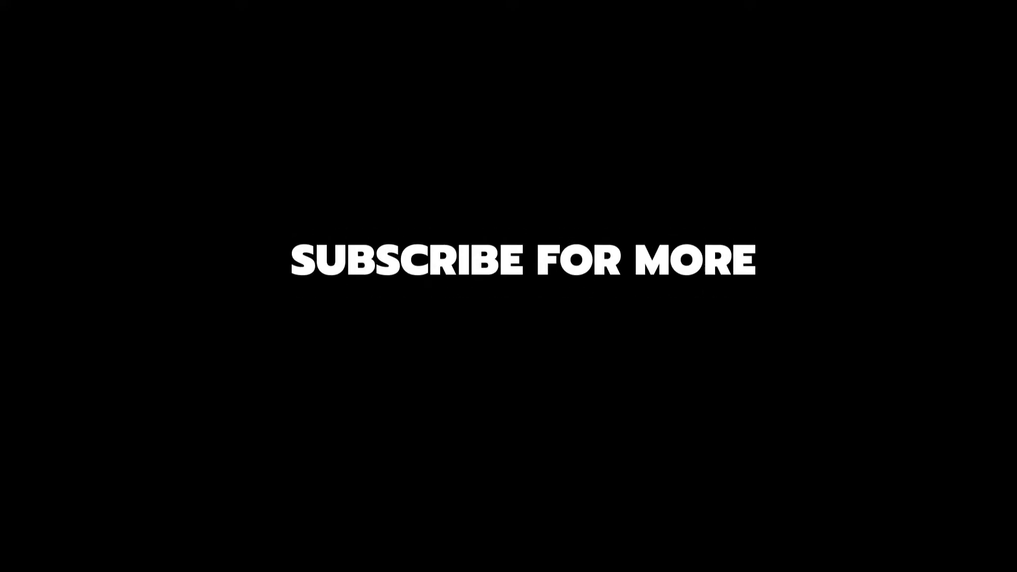
Create an empty object at the origin and rename it Plane
right_click(92, 207)
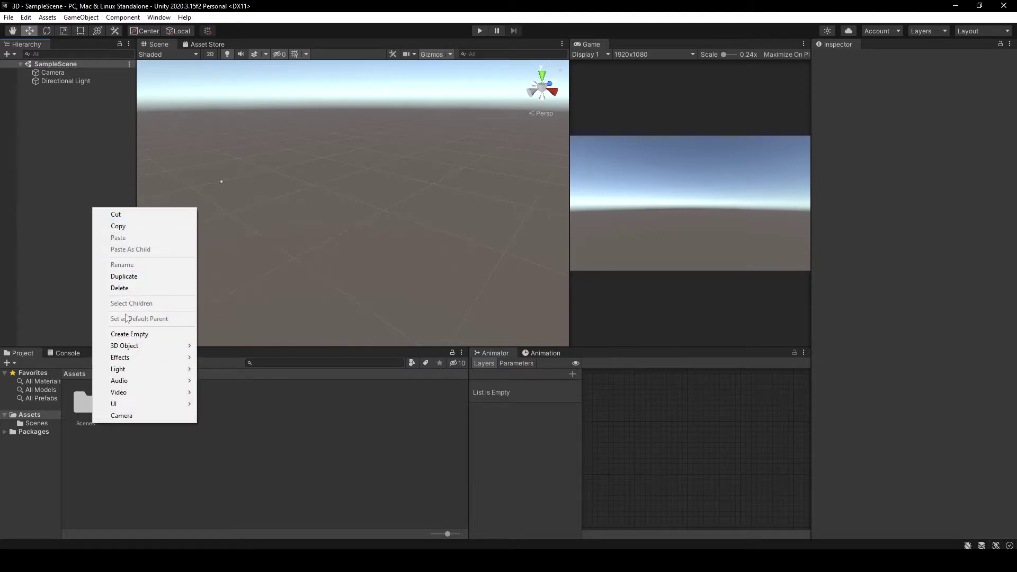
left_click(123, 332)
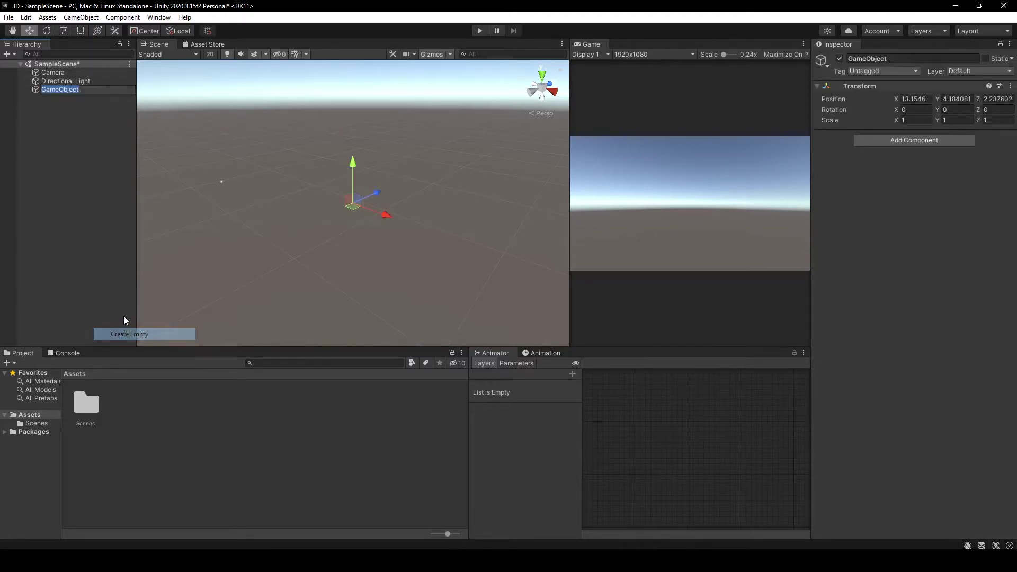
right_click(859, 86)
left_click(876, 94)
left_click(74, 90)
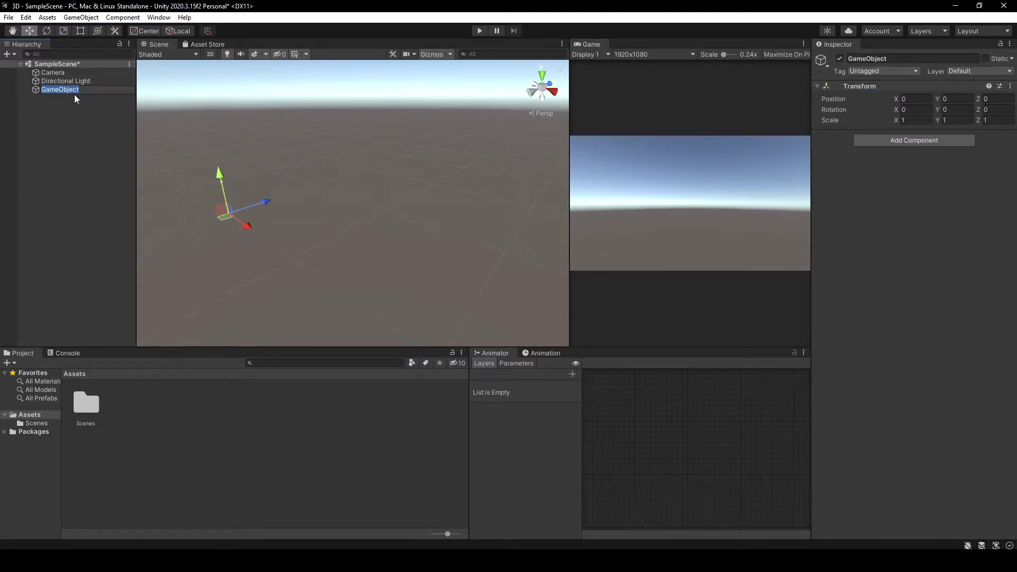
type("Plane")
key("Return")
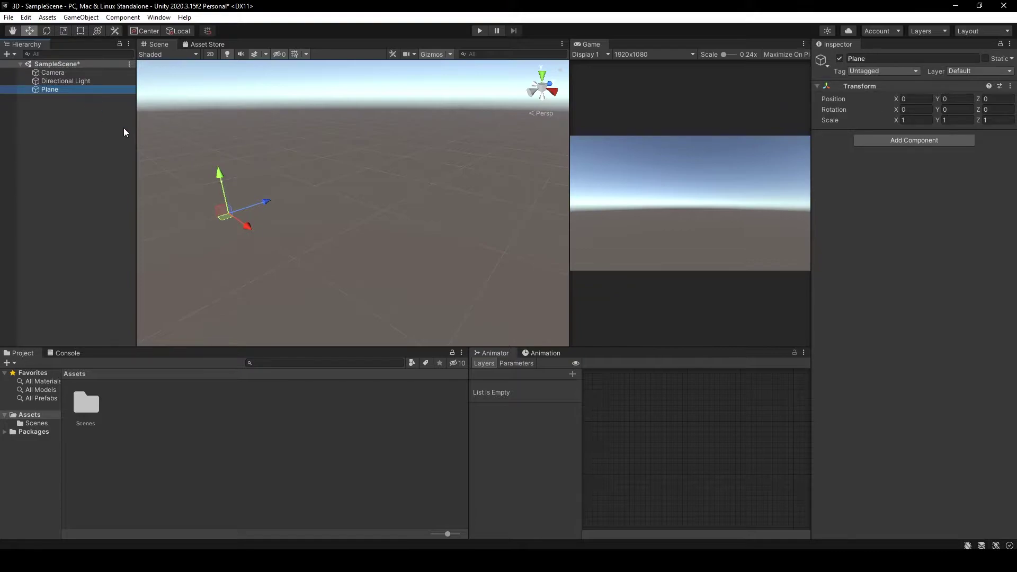
Add a 3D plane mesh, Plane_1, and reset its Transform to the origin
right_click(121, 128)
mouse_move(196, 267)
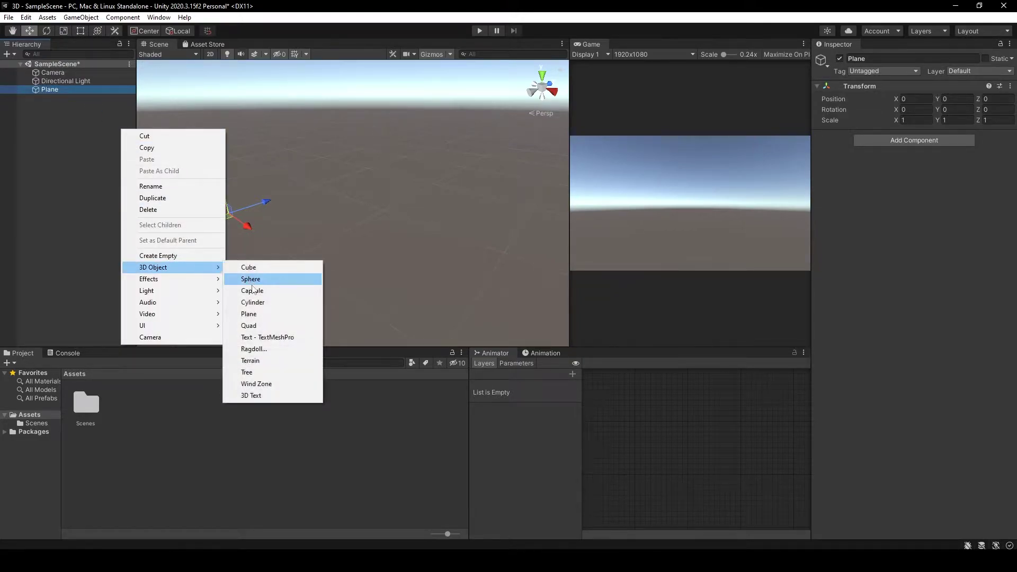
left_click(249, 314)
right_click(860, 88)
left_click(864, 96)
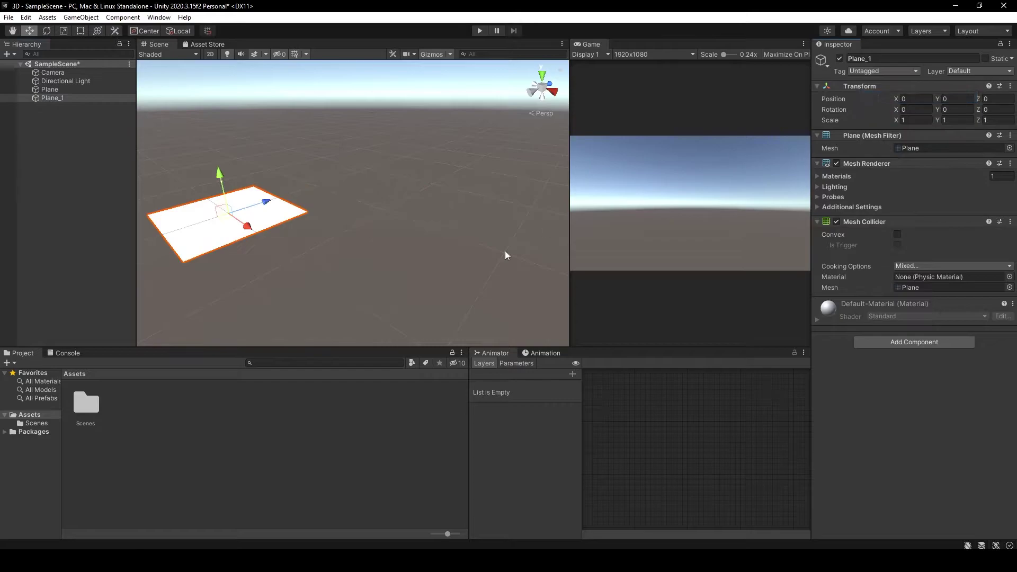
right_click(342, 424)
mouse_move(474, 149)
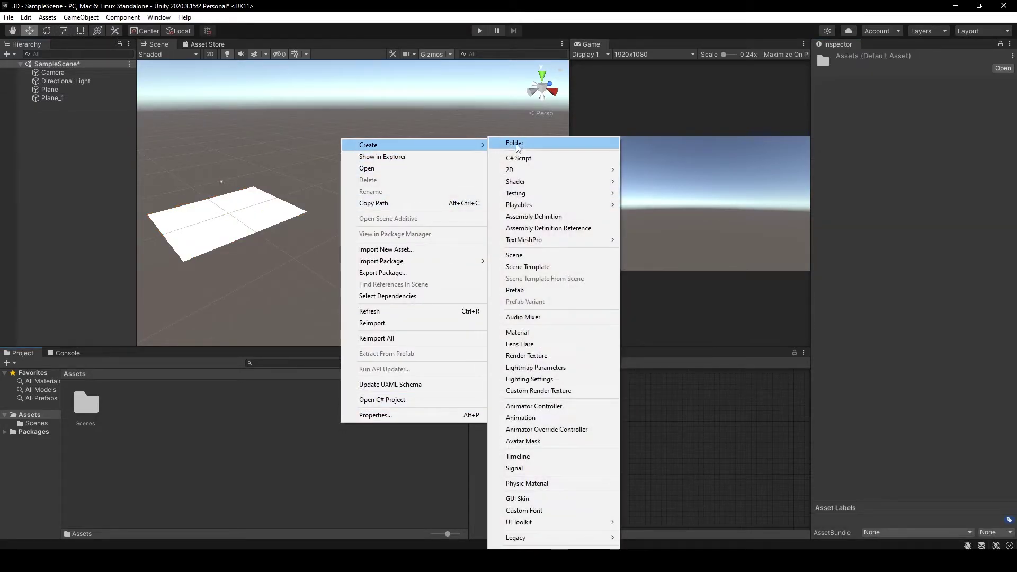
Create a material named Plane with golden albedo colour BF8812
left_click(543, 332)
type("r")
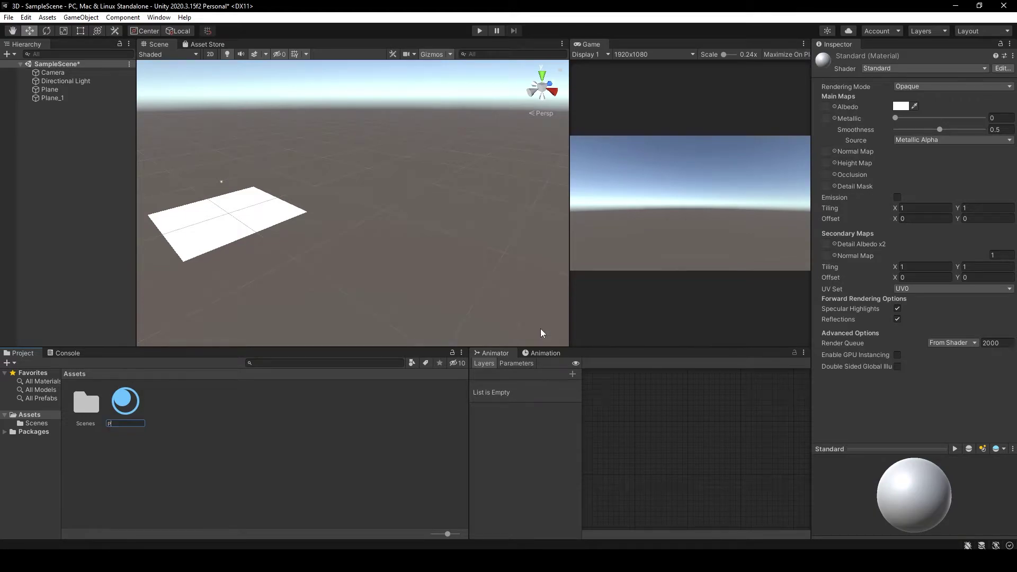
type("Plane")
key("Return")
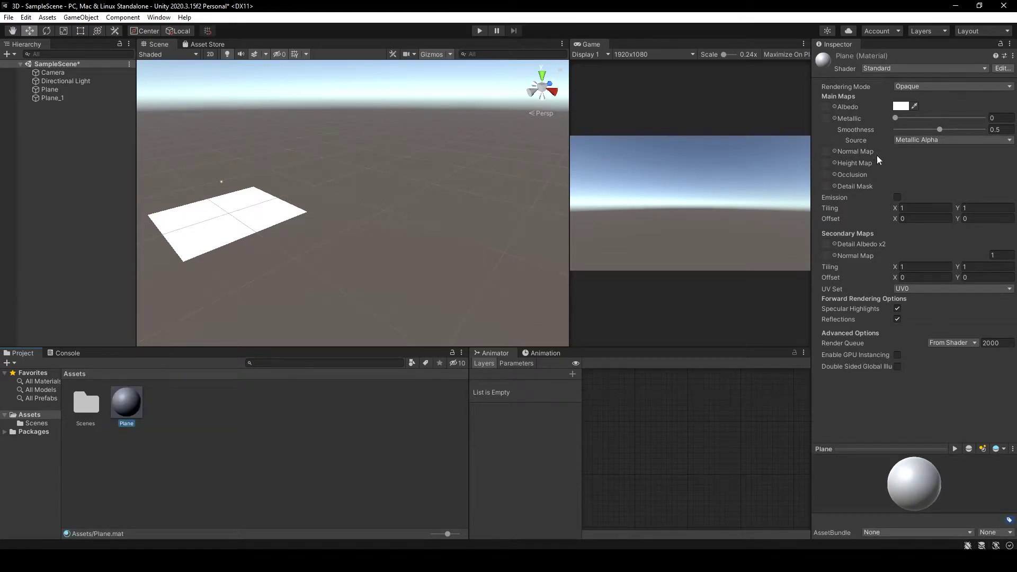
left_click(900, 106)
left_click(989, 159)
left_click(975, 177)
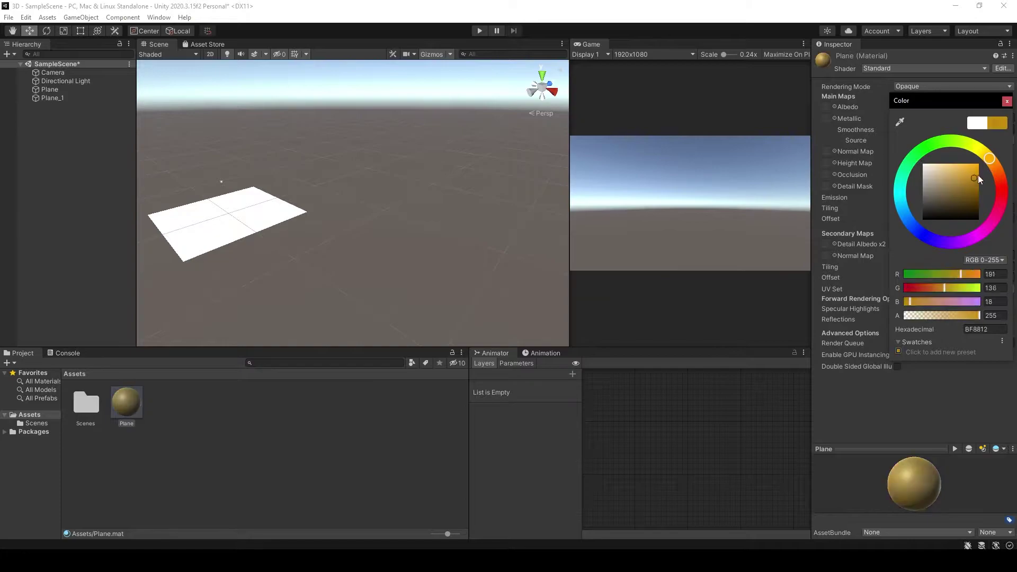
left_click(53, 98)
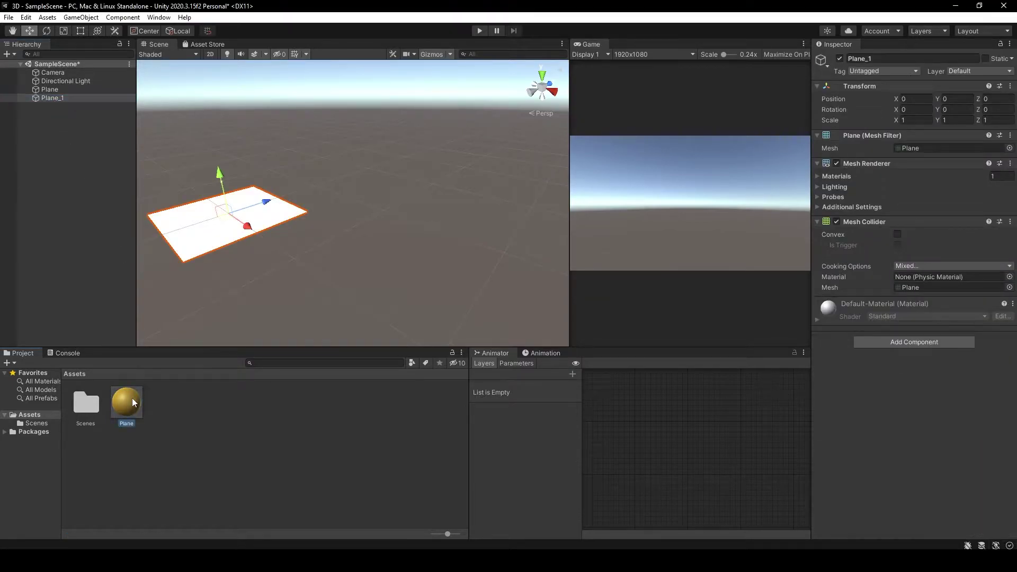
Apply the Plane material to Plane_1, parent it under Plane, and place copies Plane_2 and Plane_3
left_click_drag(868, 378, 869, 377)
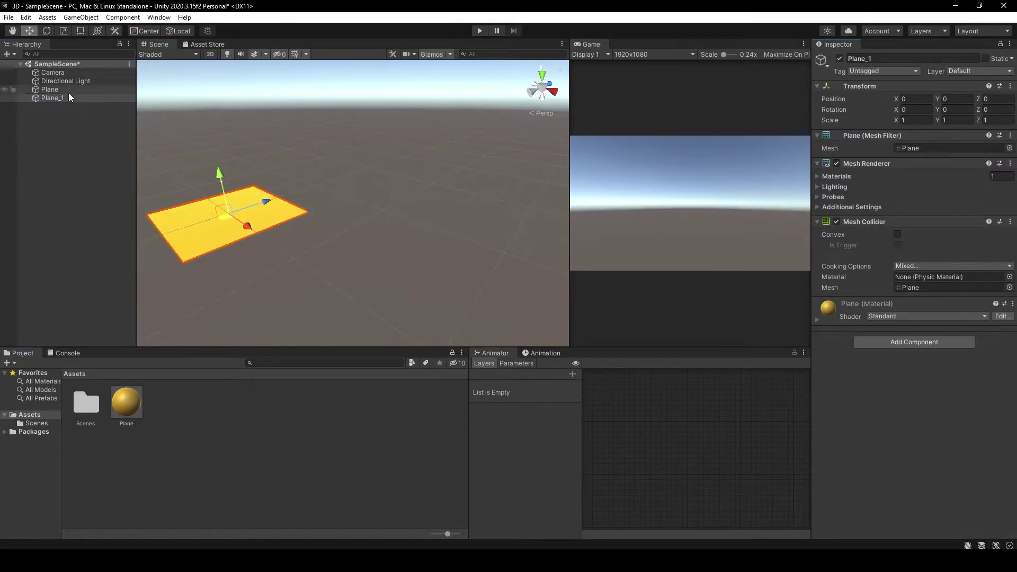
left_click_drag(68, 91, 59, 91)
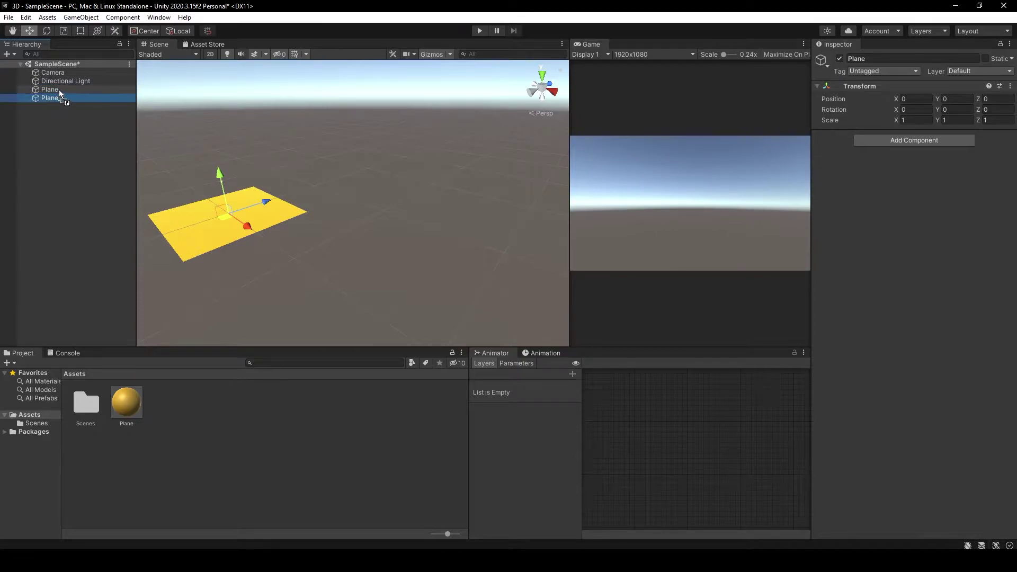
mouse_move(240, 213)
left_mouse_down()
mouse_move(369, 187)
mouse_move(462, 243)
left_mouse_up()
left_click(101, 107)
key("ctrl+d")
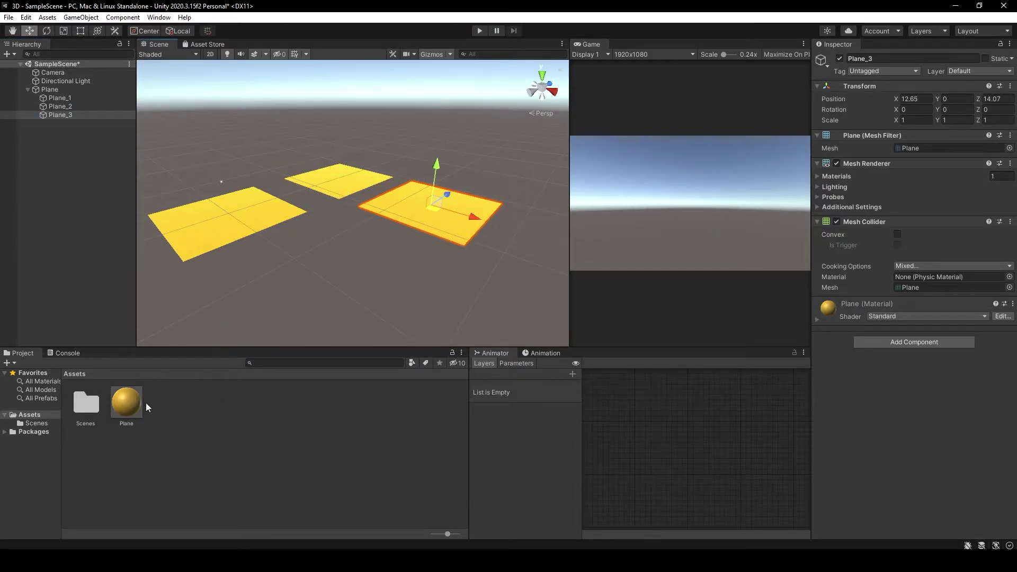
Change the Plane material's albedo colour to blue 0043FF
left_click(139, 403)
left_click(900, 106)
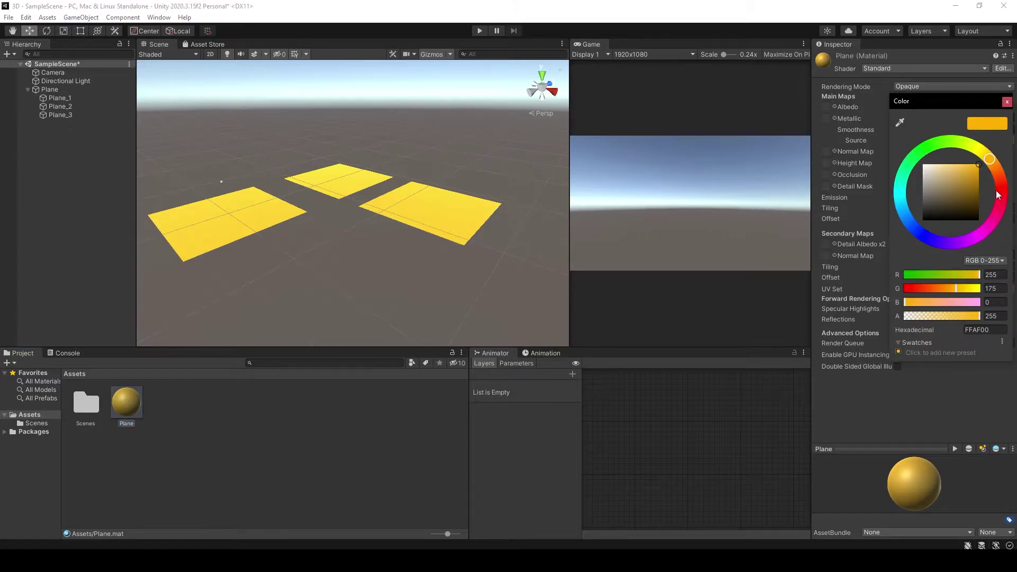
mouse_move(997, 195)
left_mouse_down()
mouse_move(986, 157)
mouse_move(942, 150)
mouse_move(909, 186)
mouse_move(915, 225)
left_mouse_up()
left_click(675, 218)
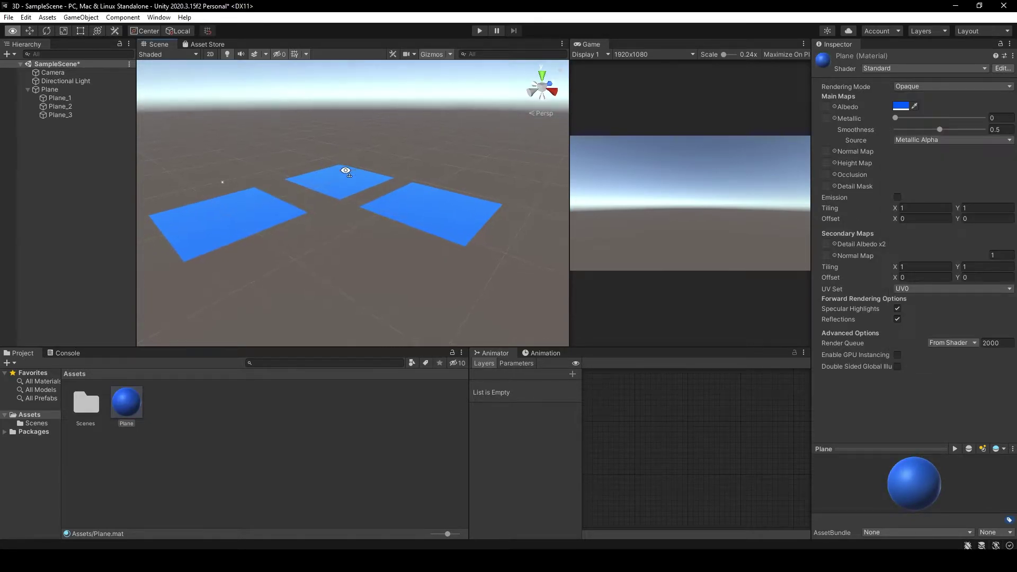
right_click_drag(371, 212, 366, 196)
left_click(83, 167)
Create an empty object reset to the origin and name it Check Points
left_click(27, 89)
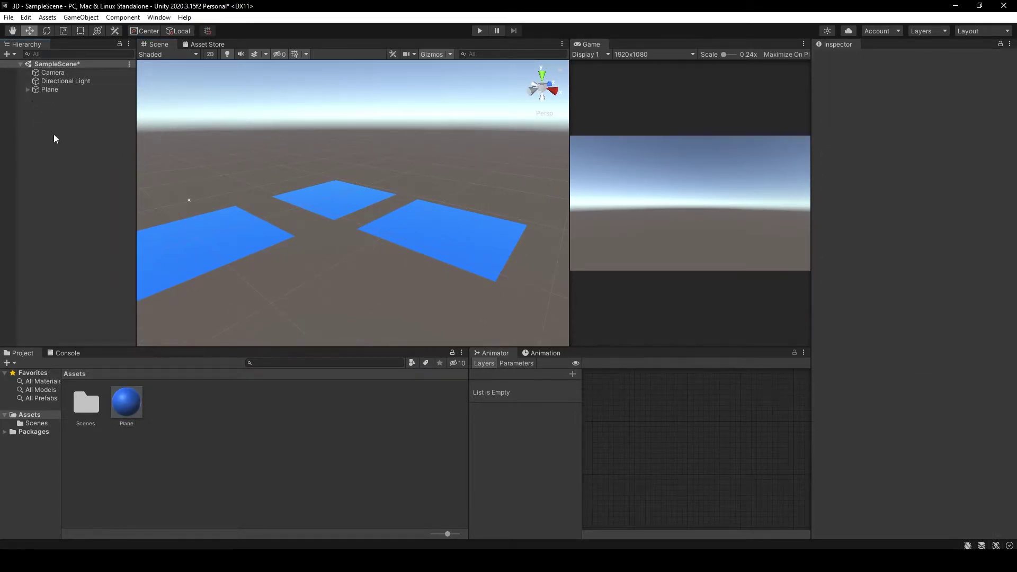
right_click(53, 134)
left_click(80, 262)
right_click(858, 85)
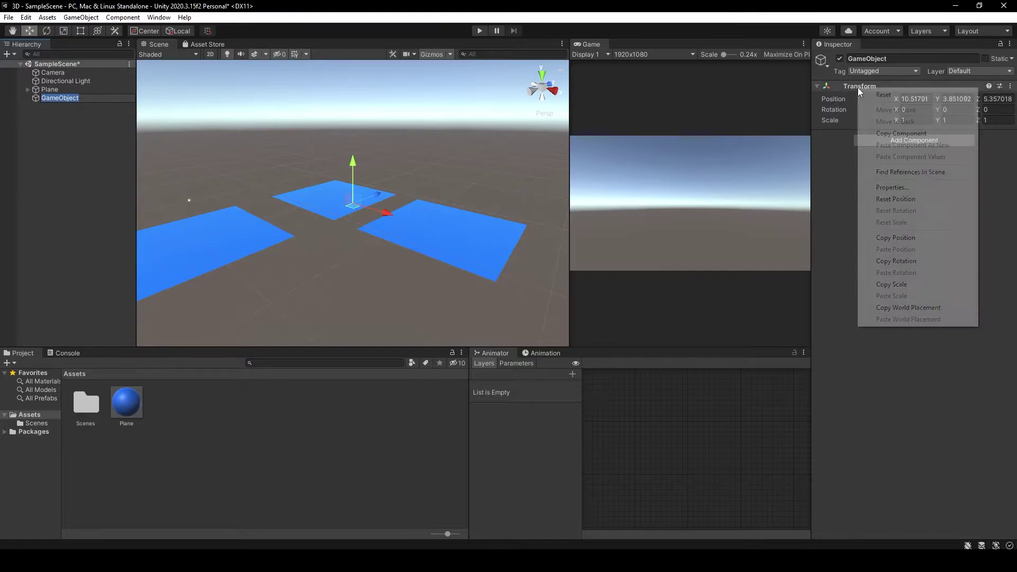
left_click(890, 94)
key("F2")
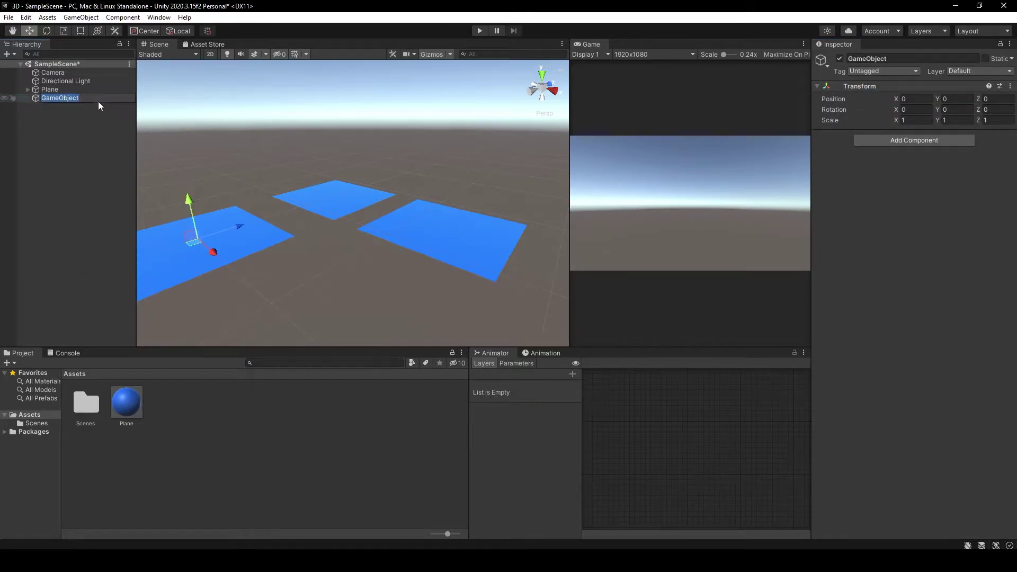
type("Che")
type("ck")
type(" Points")
key("Return")
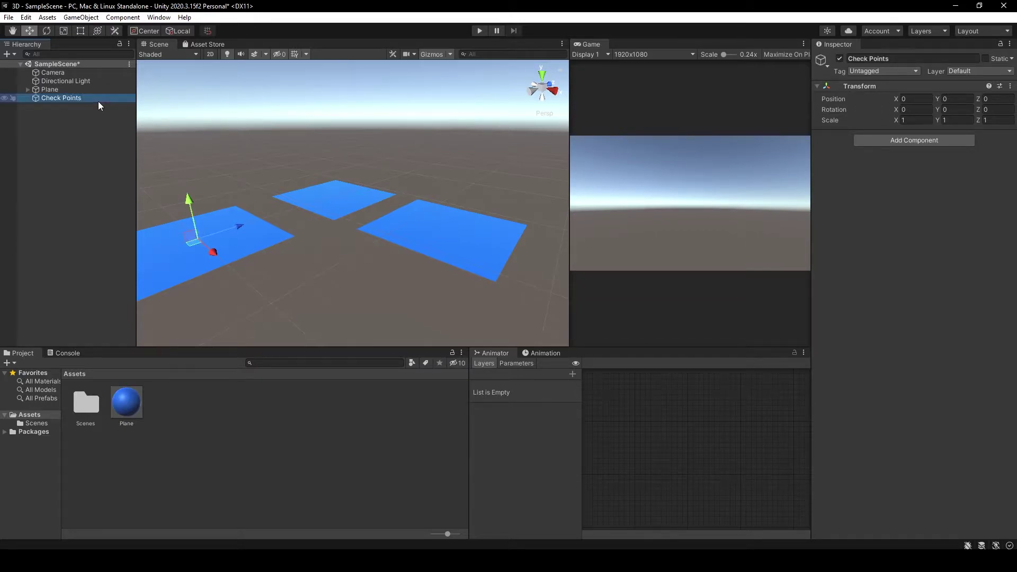
right_click(21, 151)
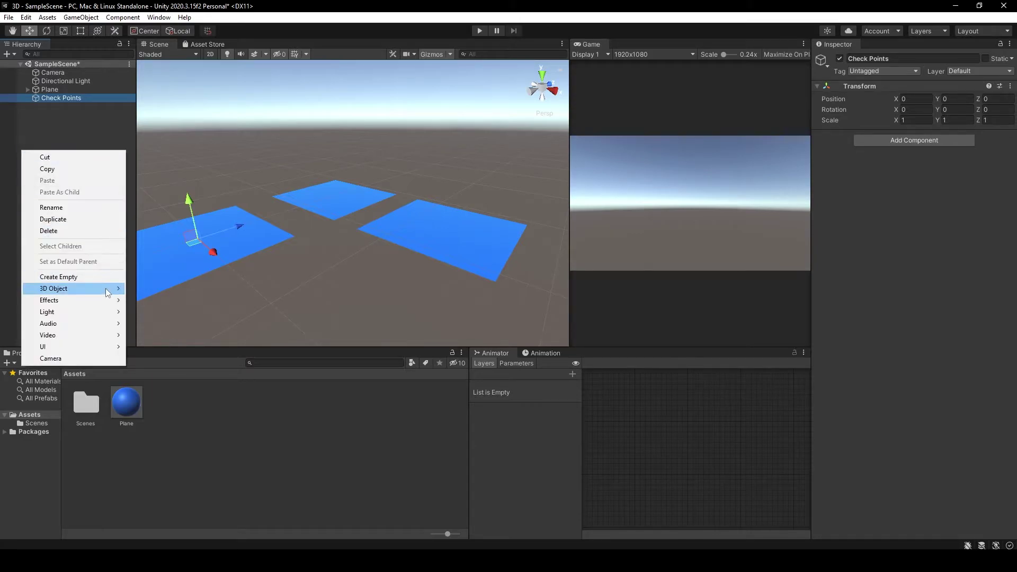
Add a cube to the scene and rename it Point
mouse_move(108, 289)
left_click(143, 288)
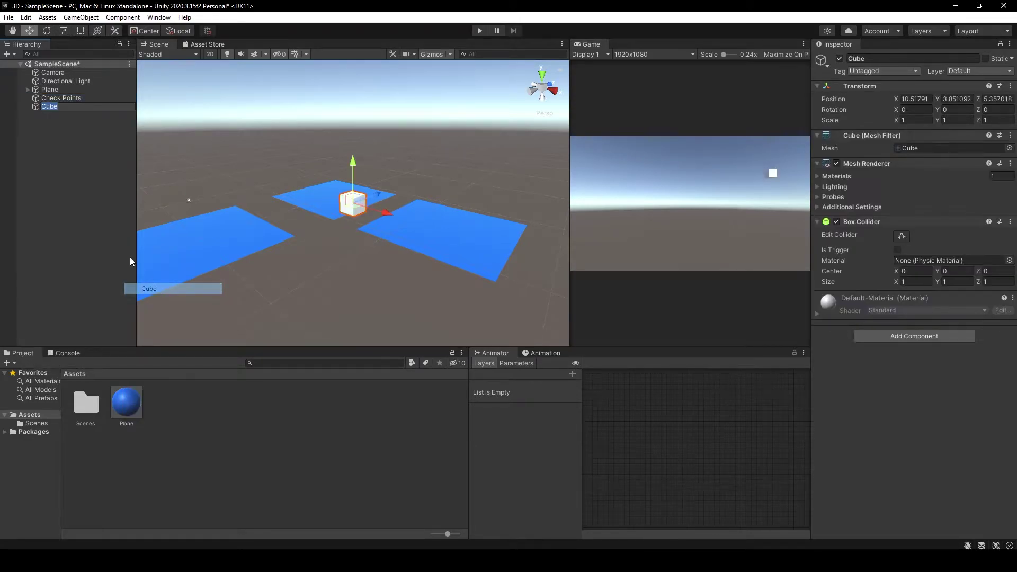
left_click(84, 160)
left_click(61, 106)
left_click(60, 106)
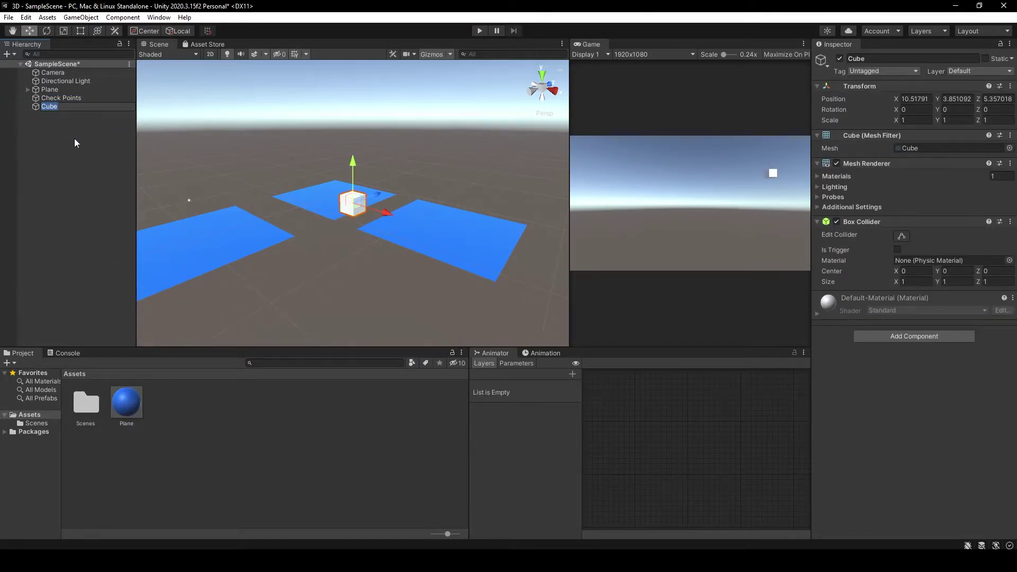
type("P")
key("BackSpace")
key("BackSpace")
key("Return")
Reset the Point cube, scale it to 5×5 on X and Y, and raise it to height 2.43
right_click(880, 86)
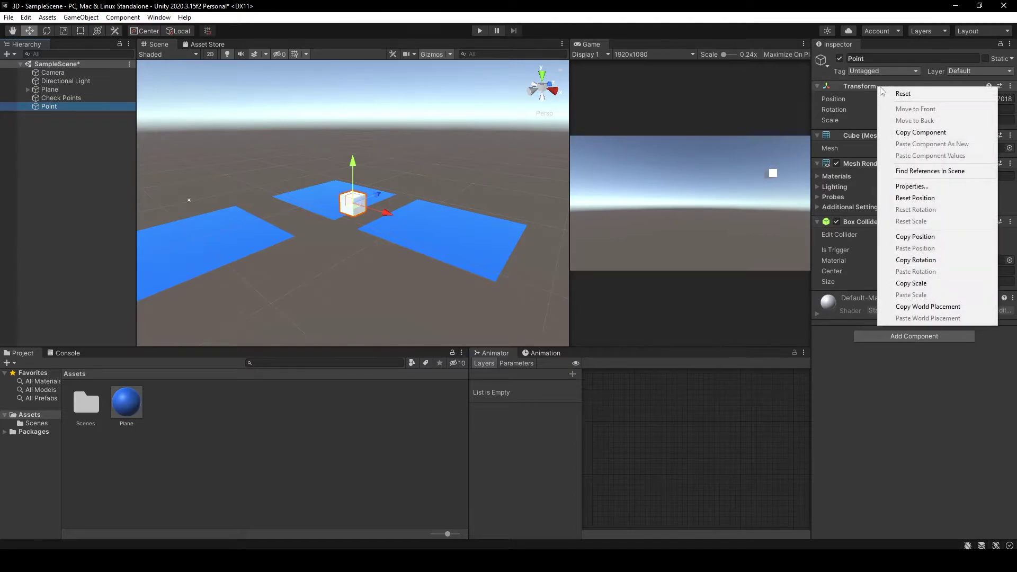
left_click(903, 93)
left_click(914, 120)
type("5")
left_click(953, 120)
type("5")
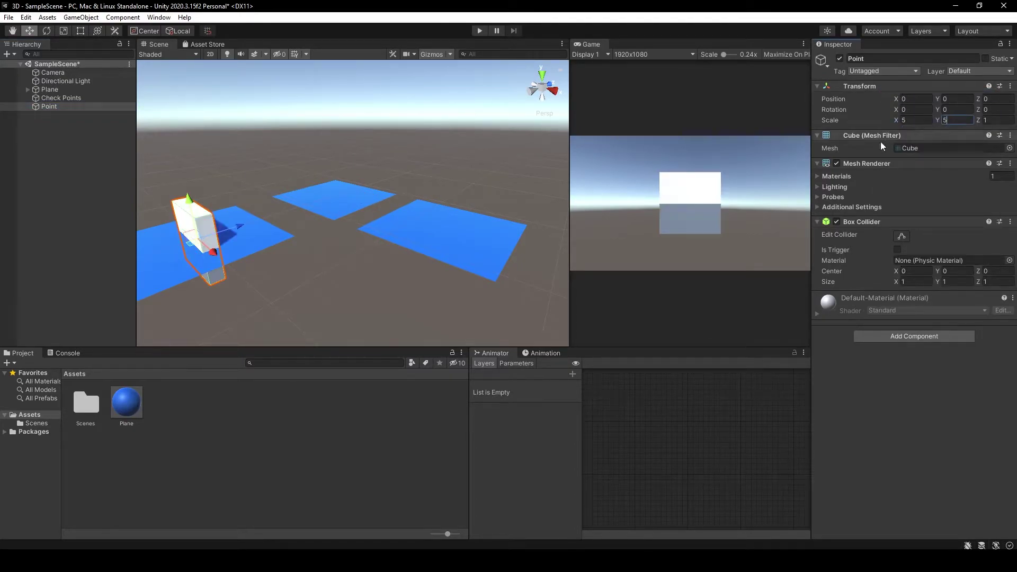
mouse_move(192, 207)
left_mouse_down()
mouse_move(195, 175)
mouse_move(358, 186)
left_mouse_up()
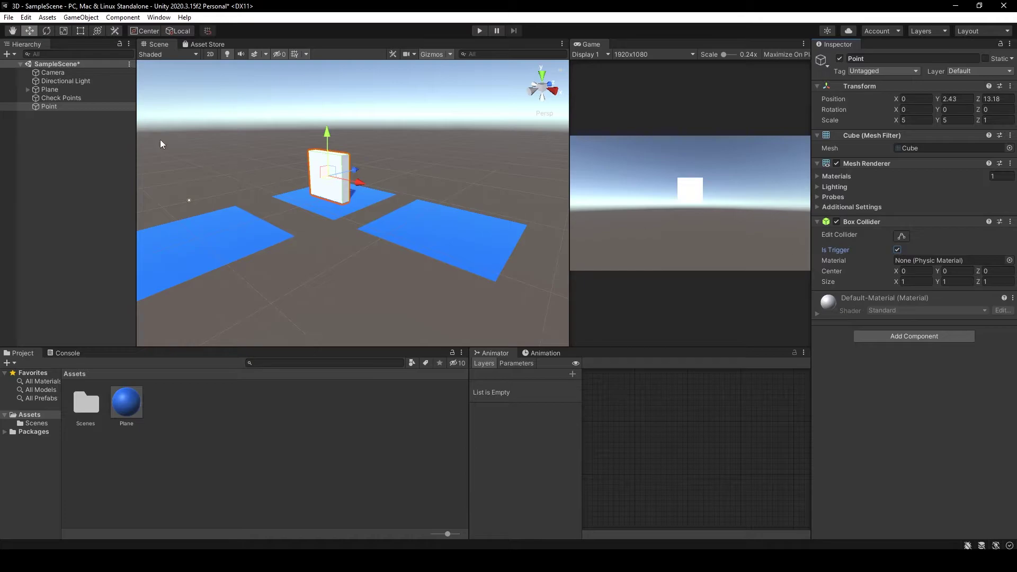
Parent Point under Check Points and place a duplicate, Point _1, on the right blue plane
left_click_drag(71, 107, 74, 97)
key("ctrl+d")
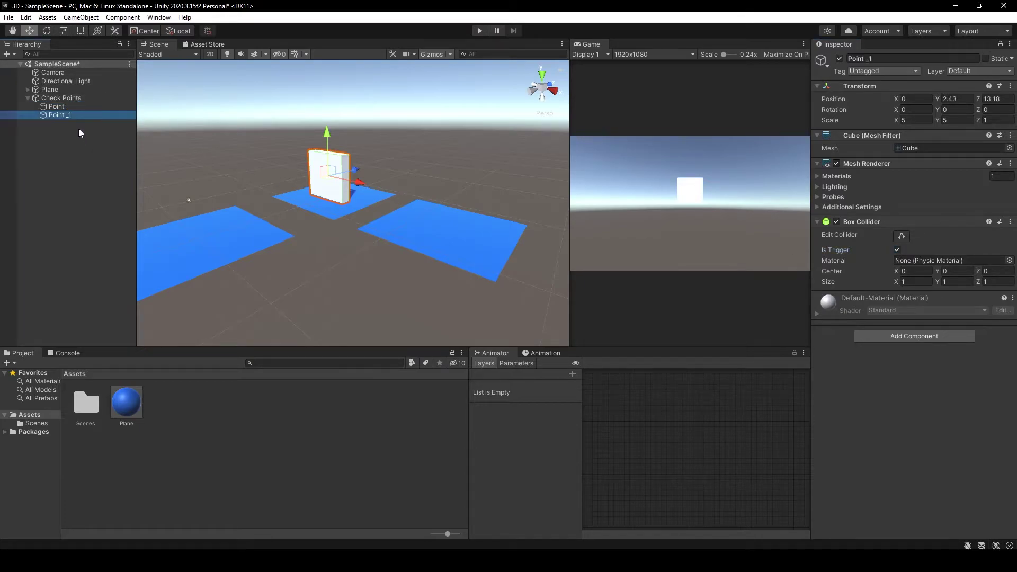
left_click_drag(365, 186, 496, 235)
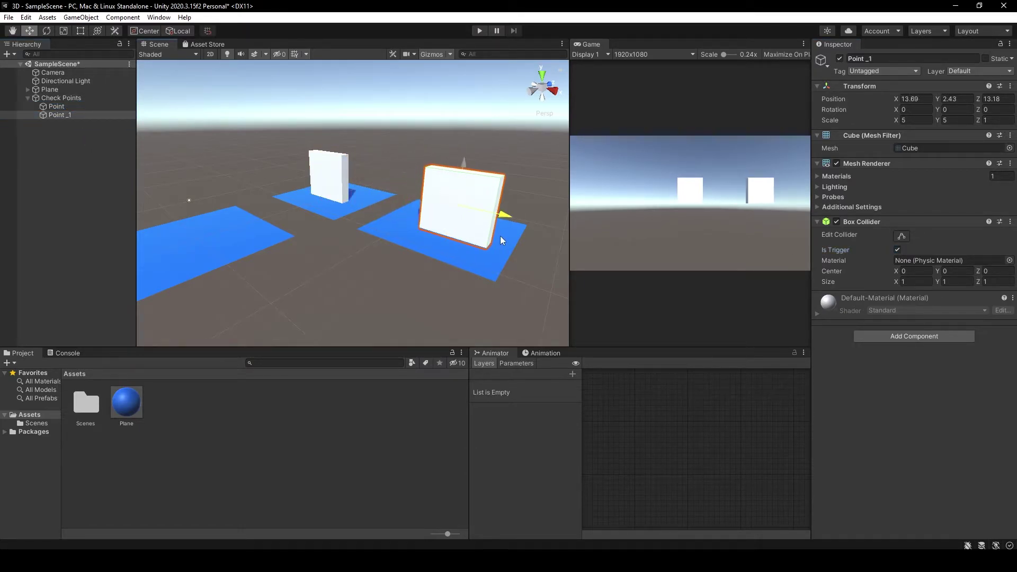
right_click_drag(496, 235, 305, 167)
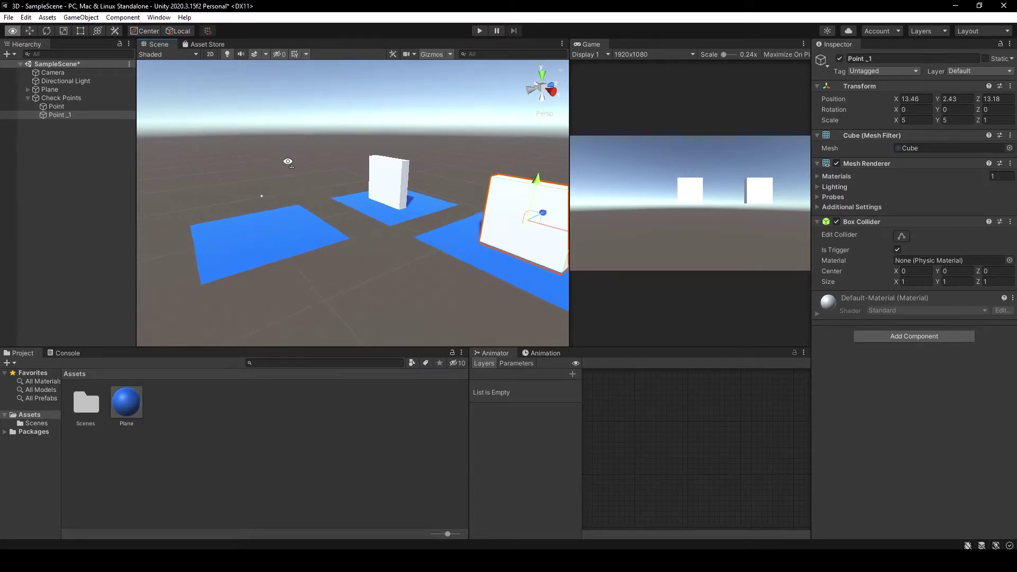
left_click(28, 98)
Add a 3D cube to the scene named Player
right_click(74, 153)
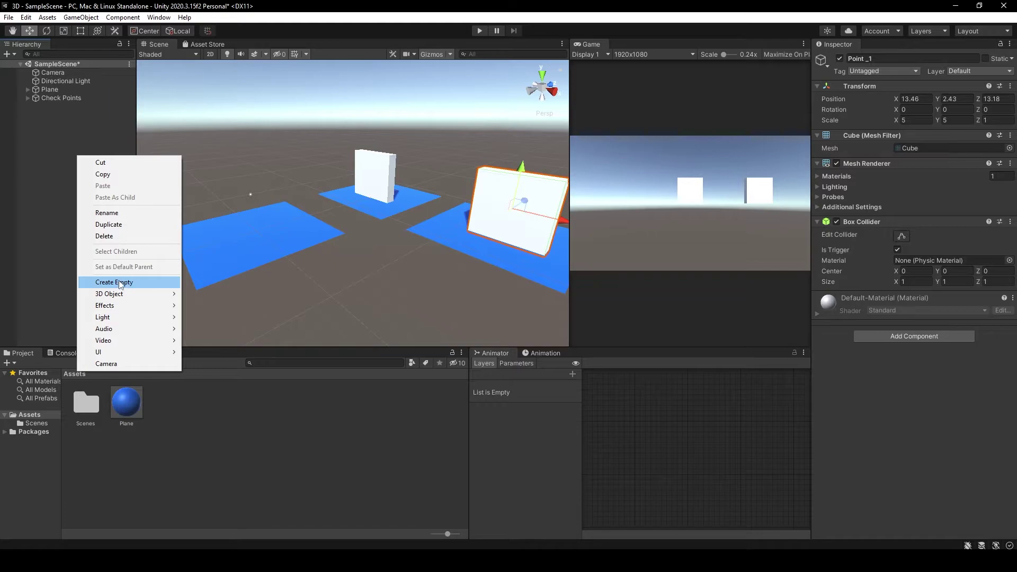
mouse_move(141, 293)
left_click(215, 297)
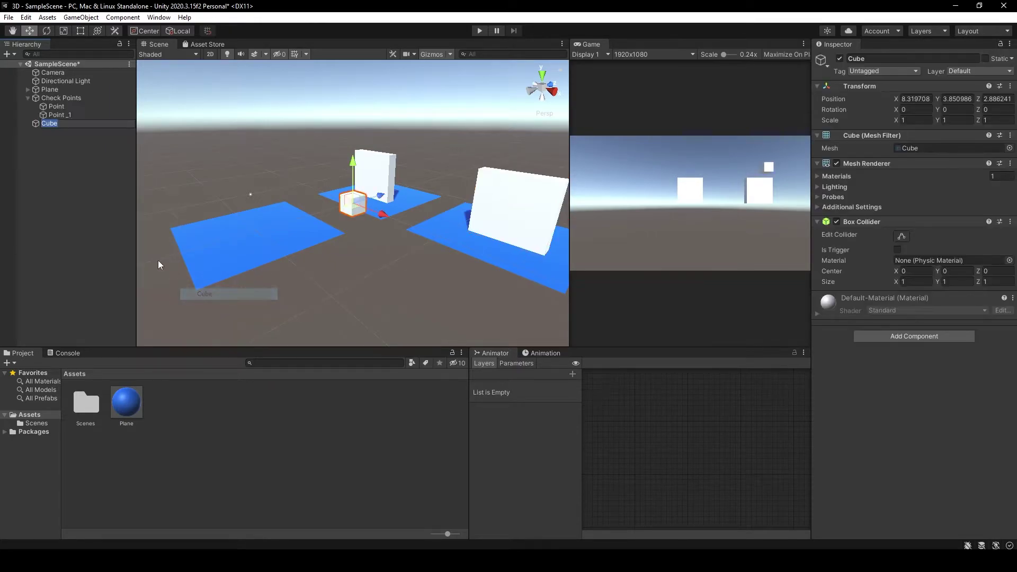
type("Player")
key("Return")
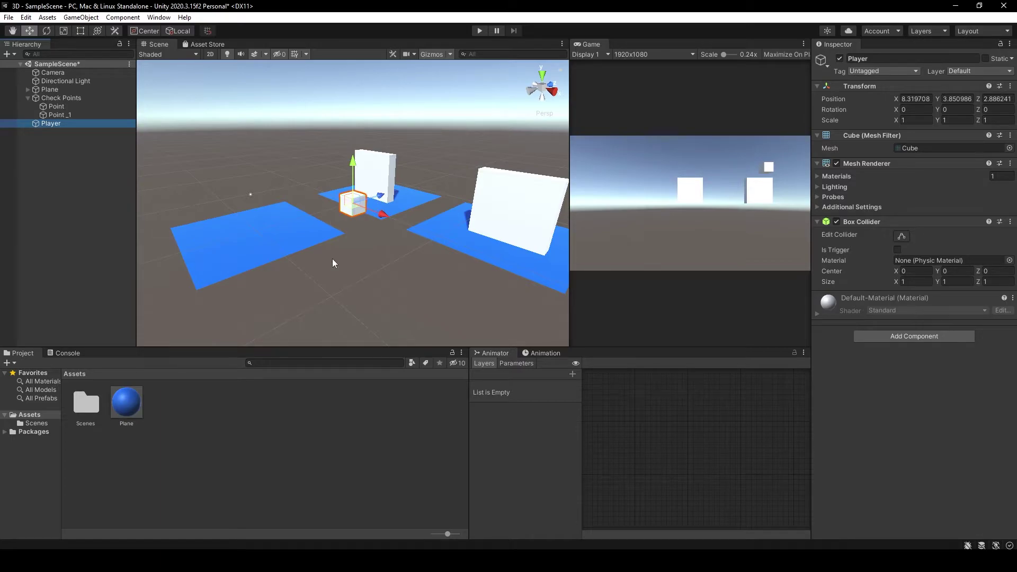
right_click(265, 417)
mouse_move(342, 138)
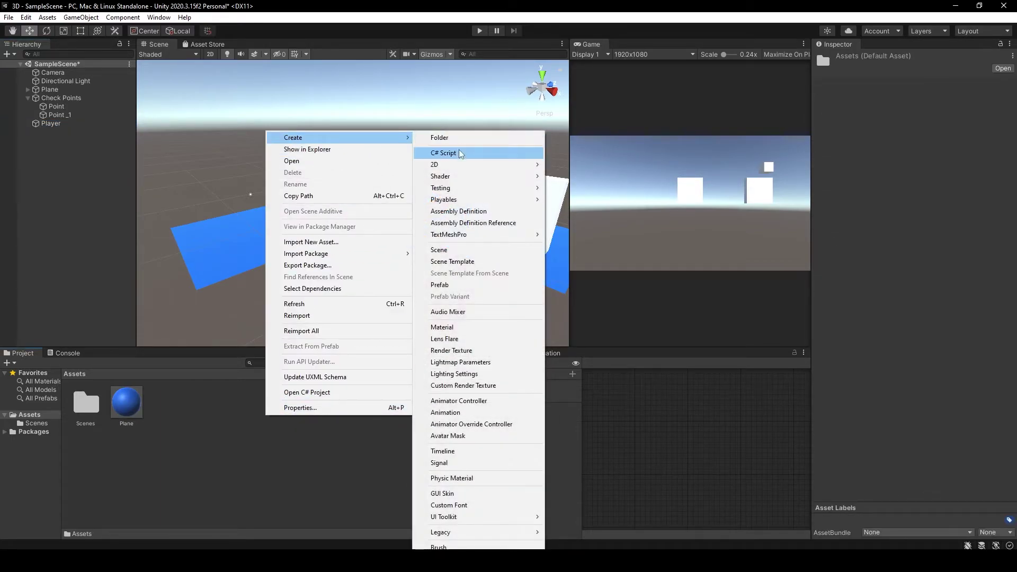
Create a black (000000) material named Player and apply it to the Player cube
left_click(453, 327)
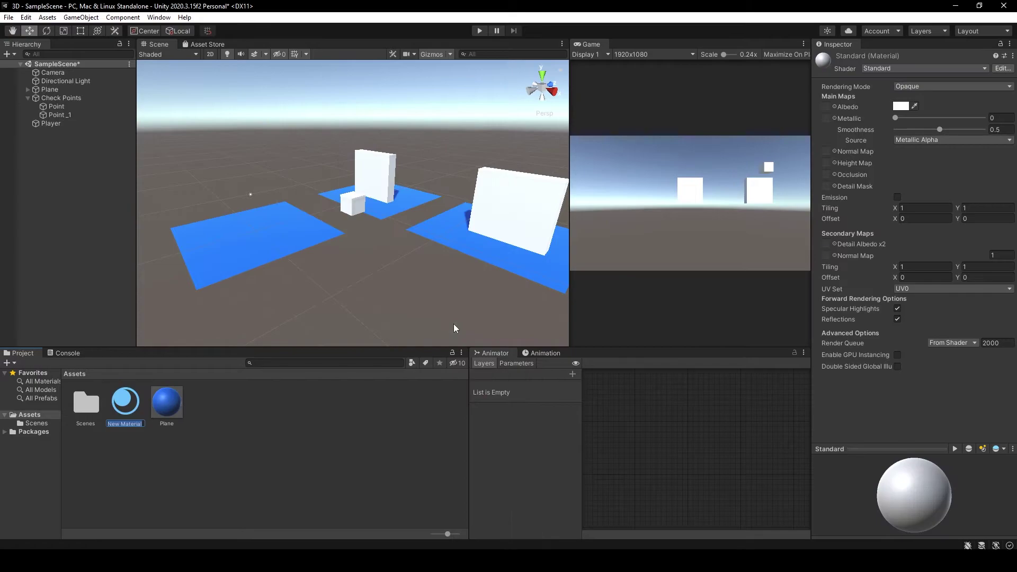
type("Player")
key("Return")
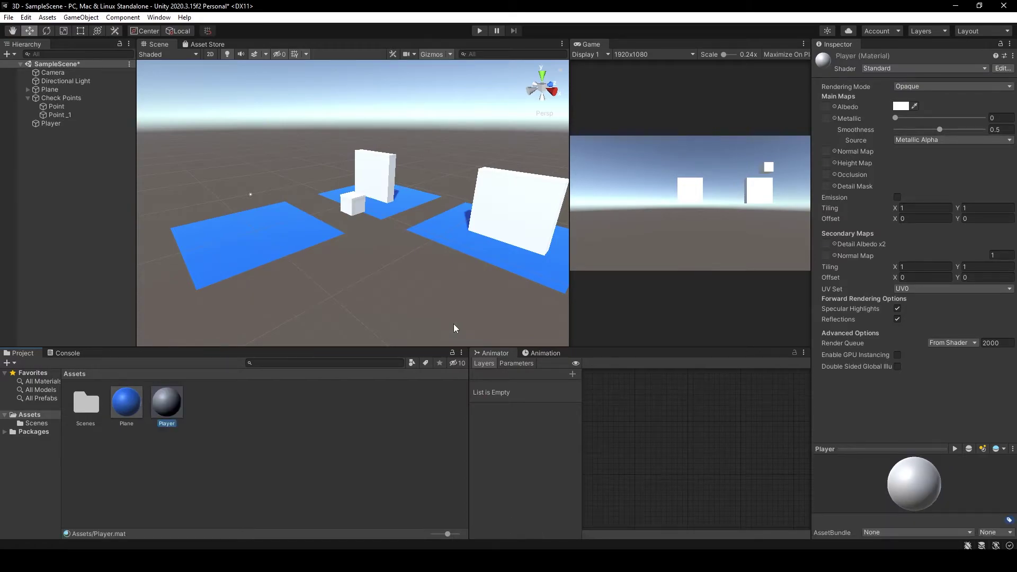
left_click(900, 106)
left_click_drag(945, 194, 923, 215)
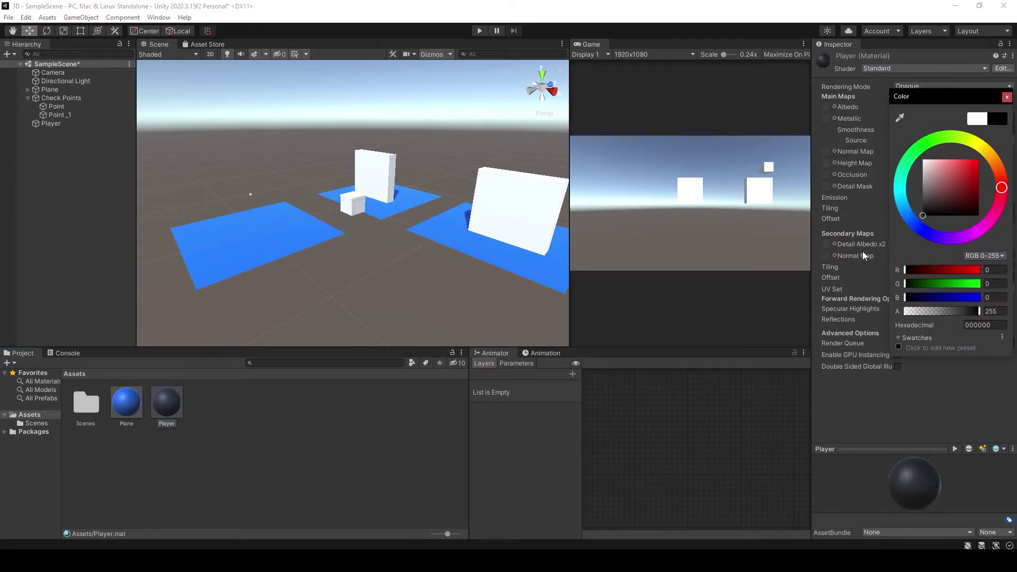
left_click(51, 123)
left_click_drag(166, 402, 922, 397)
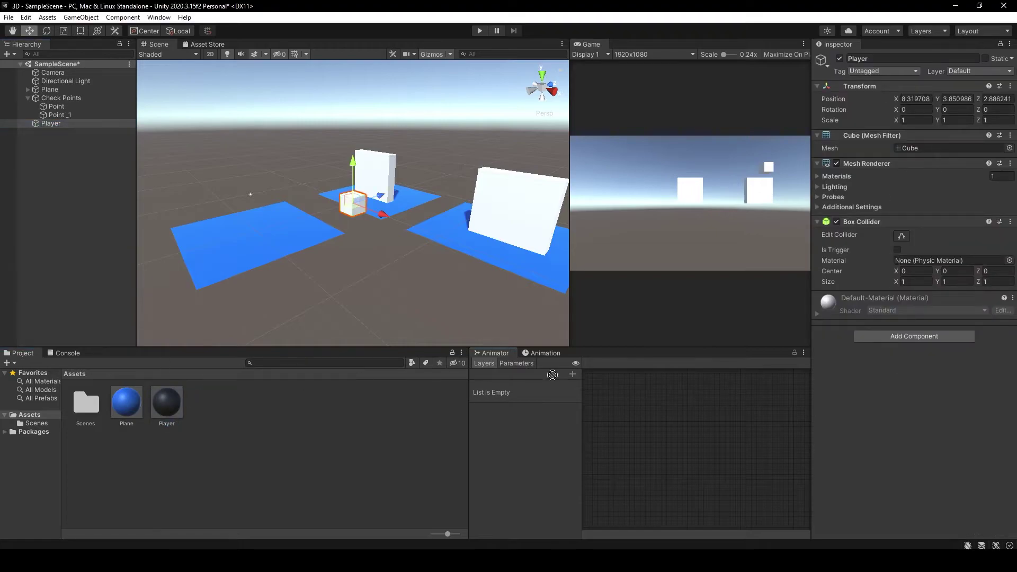
Move the Player cube over the left blue platform and add a Rigidbody component
left_click_drag(365, 208, 303, 208)
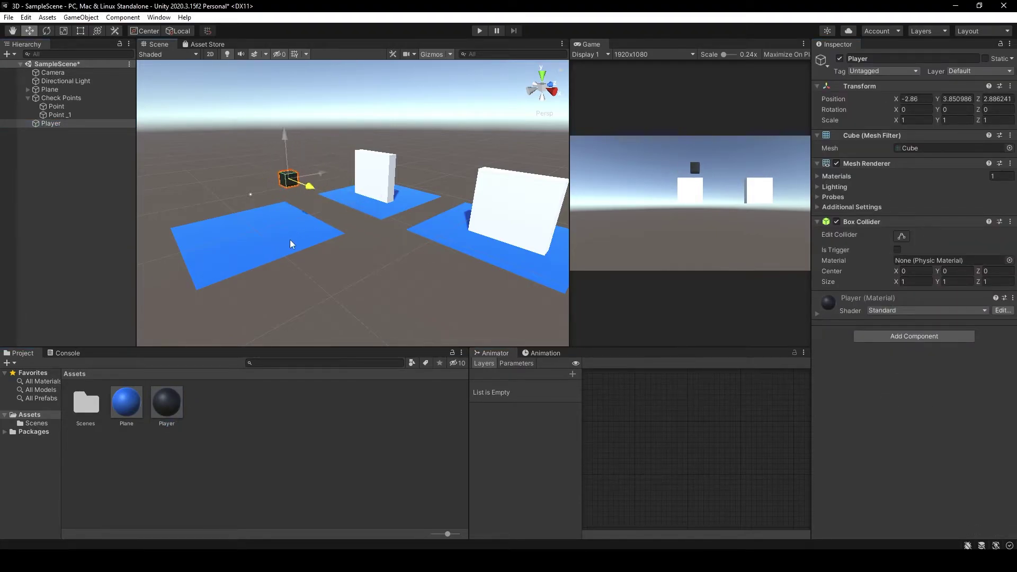
left_click_drag(237, 183, 259, 220)
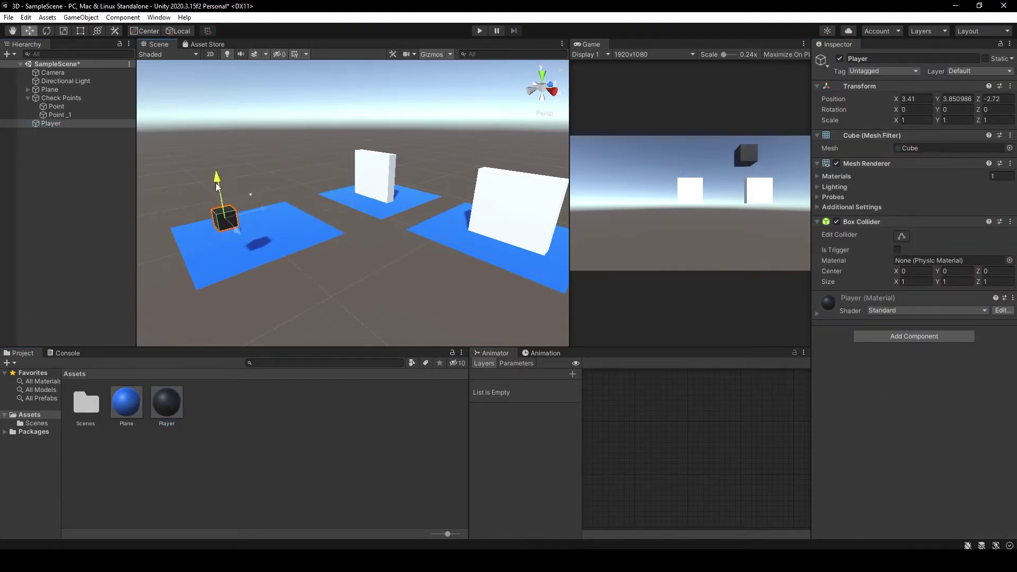
left_click(926, 341)
type("r")
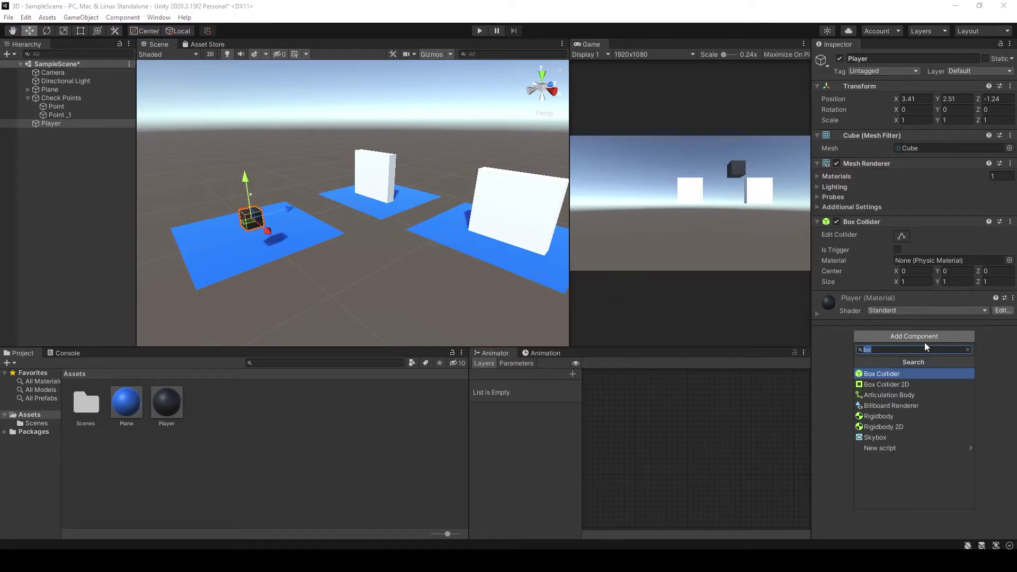
type("i")
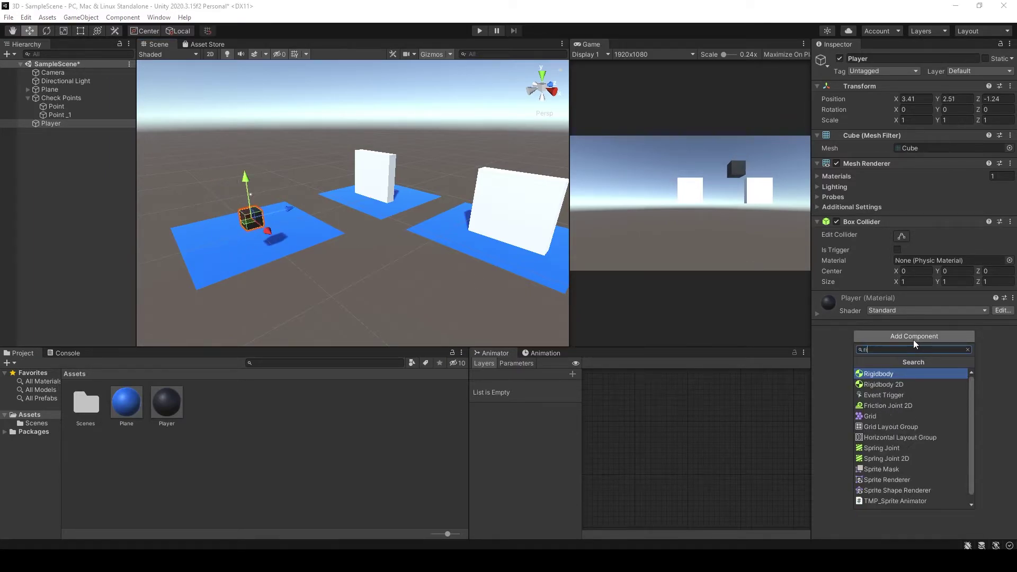
left_click(877, 372)
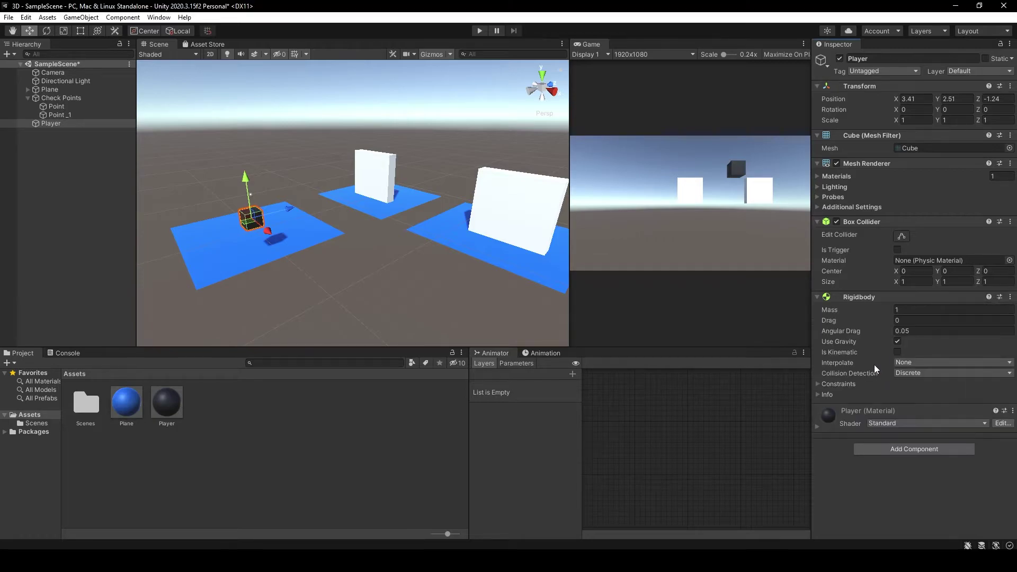
left_click_drag(265, 229, 275, 210)
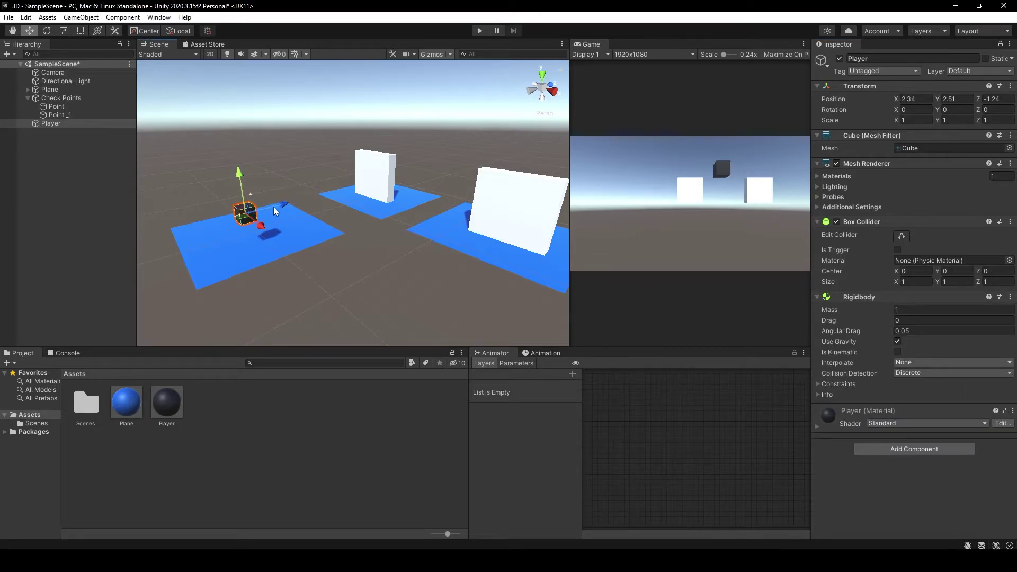
left_click(237, 427)
right_click(252, 418)
Create a C# script named CheckPoint and attach it to the Player cube
mouse_move(371, 138)
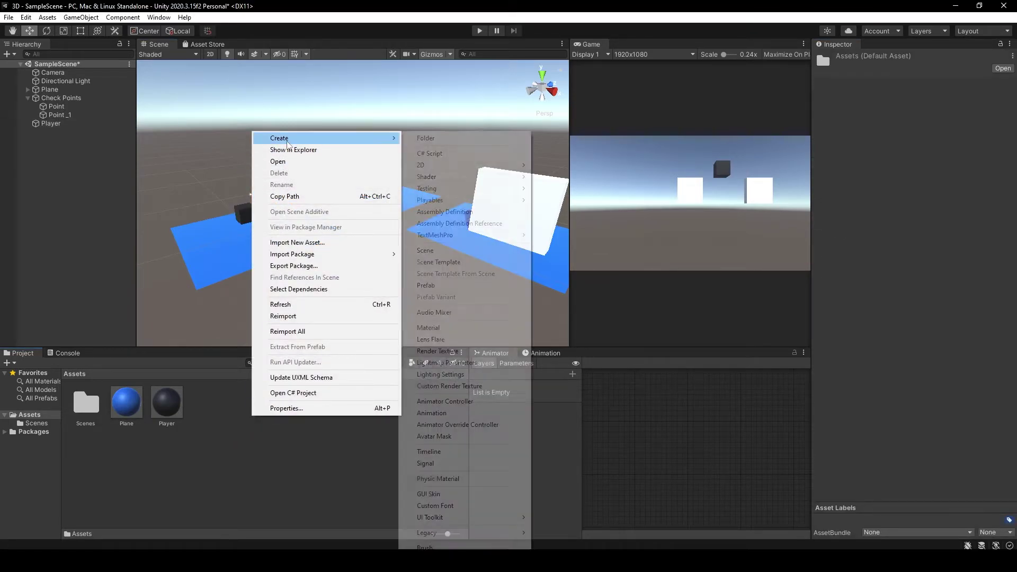
left_click(460, 161)
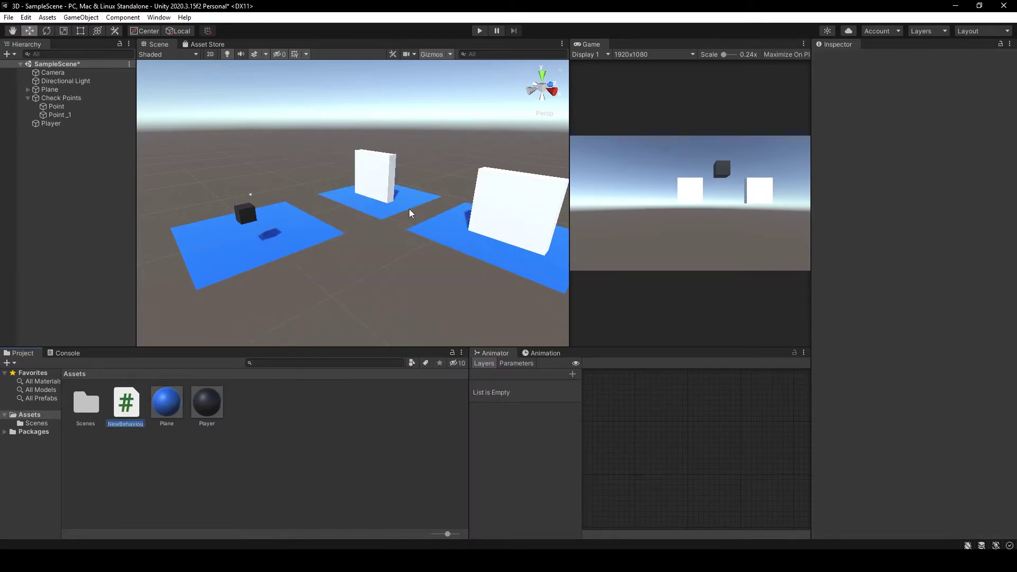
type("CheckPoint")
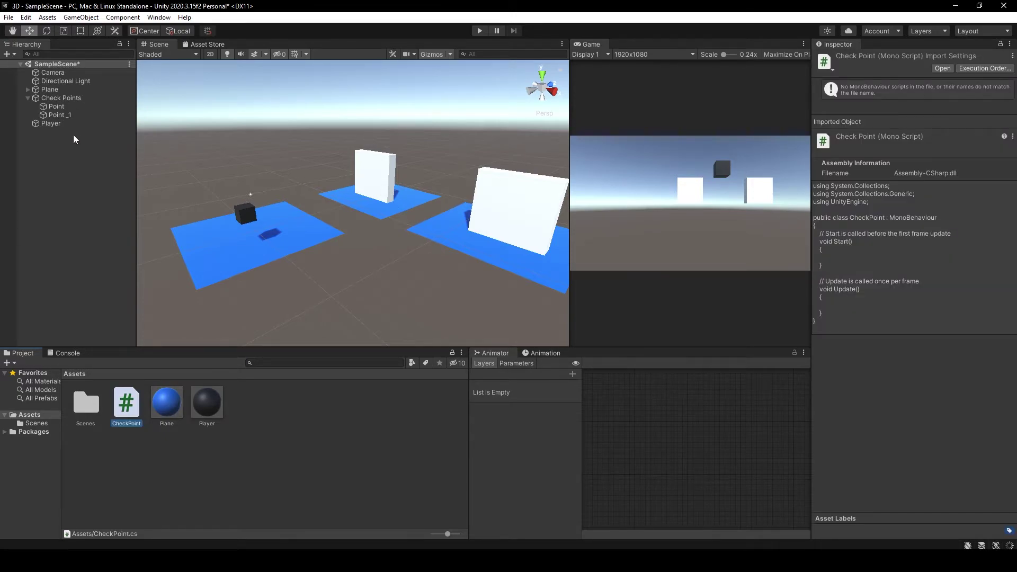
left_click(62, 126)
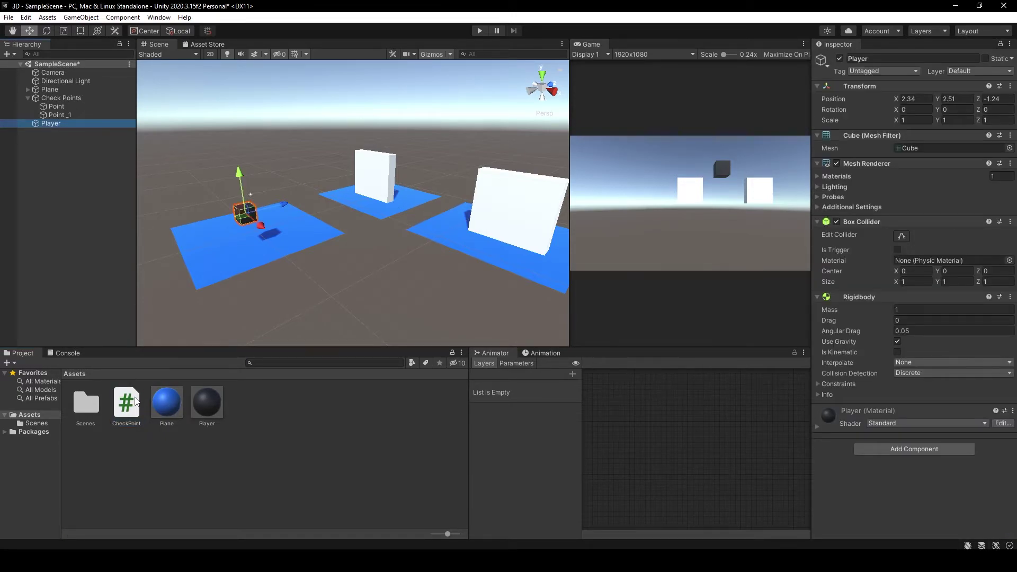
left_click_drag(133, 401, 895, 466)
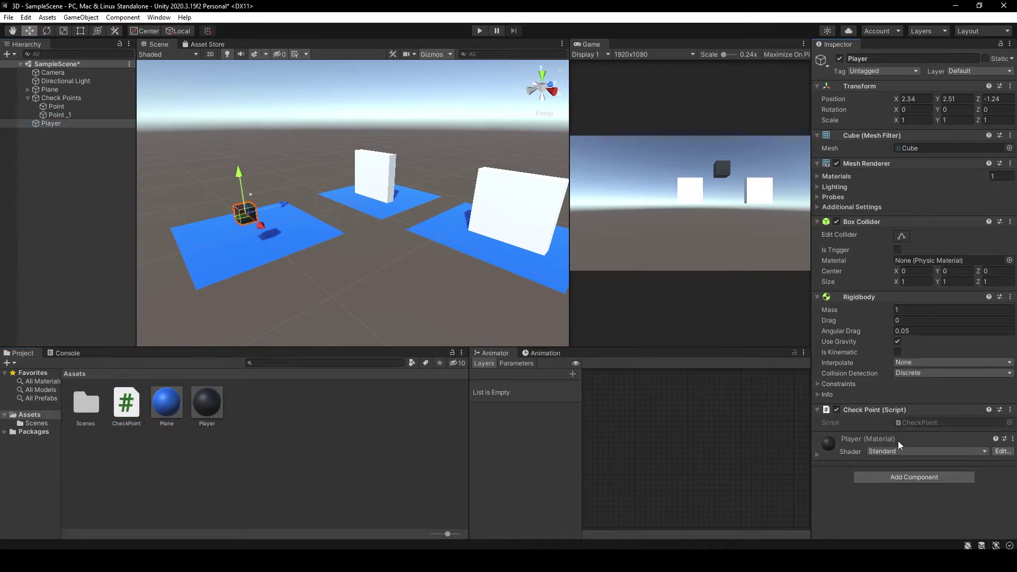
Open CheckPoint.cs and add serialized fields GameObject player and List<GameObject> checkPoints
double_click(915, 423)
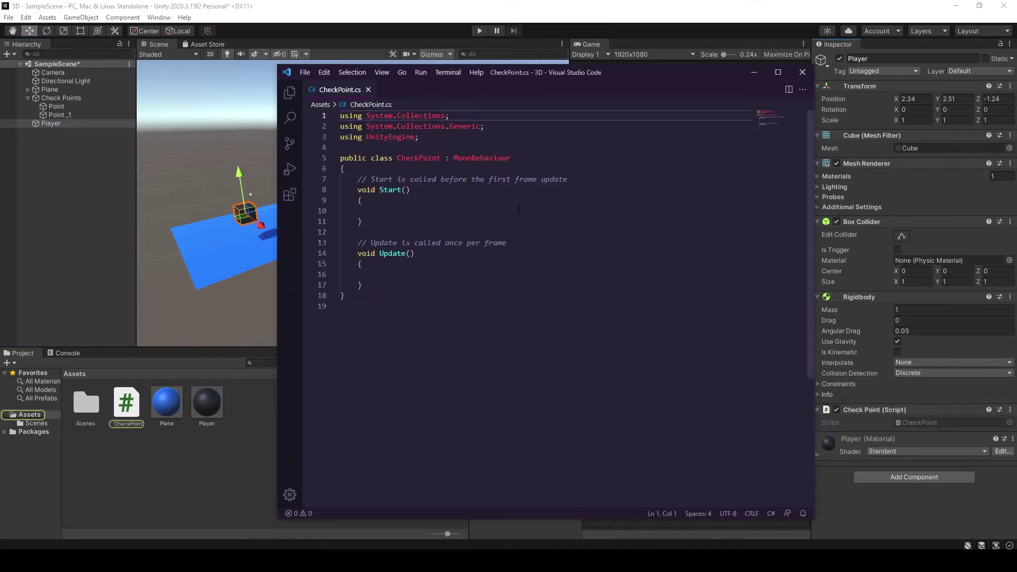
left_click(396, 168)
key("Return")
type("[SerializeField]")
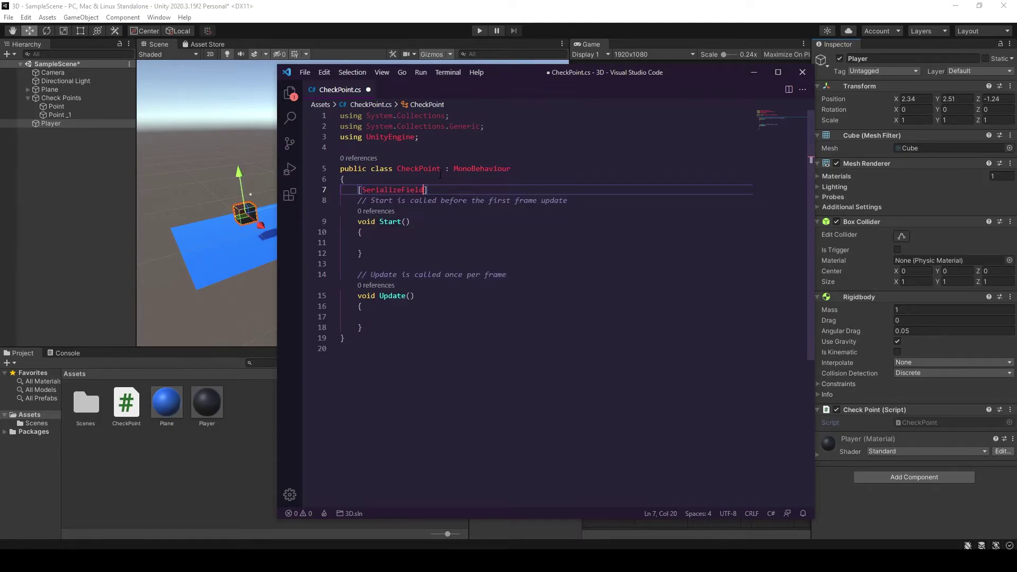
type(" GameObject p")
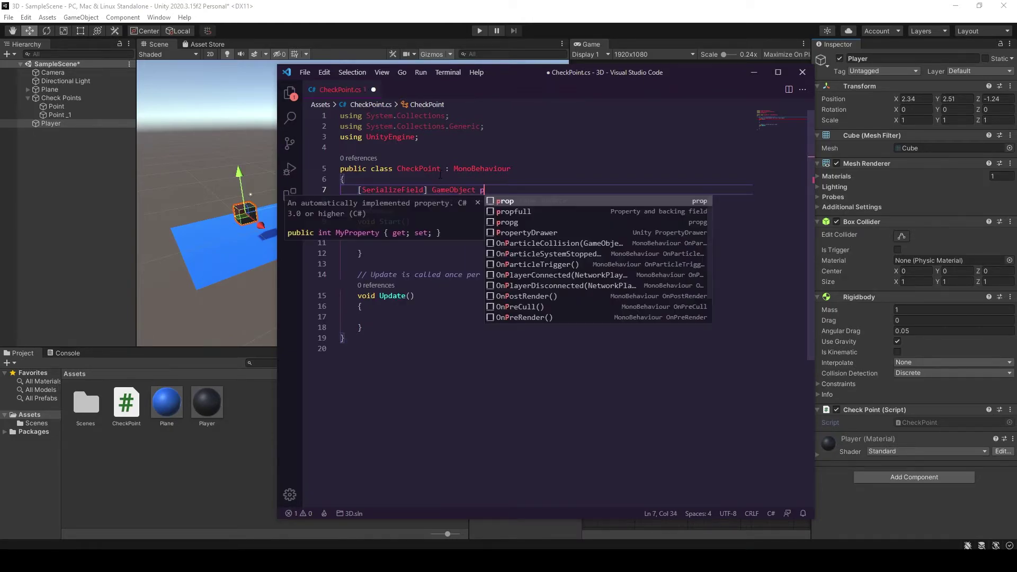
type("layer;")
key("Return")
type("[SerializeField]")
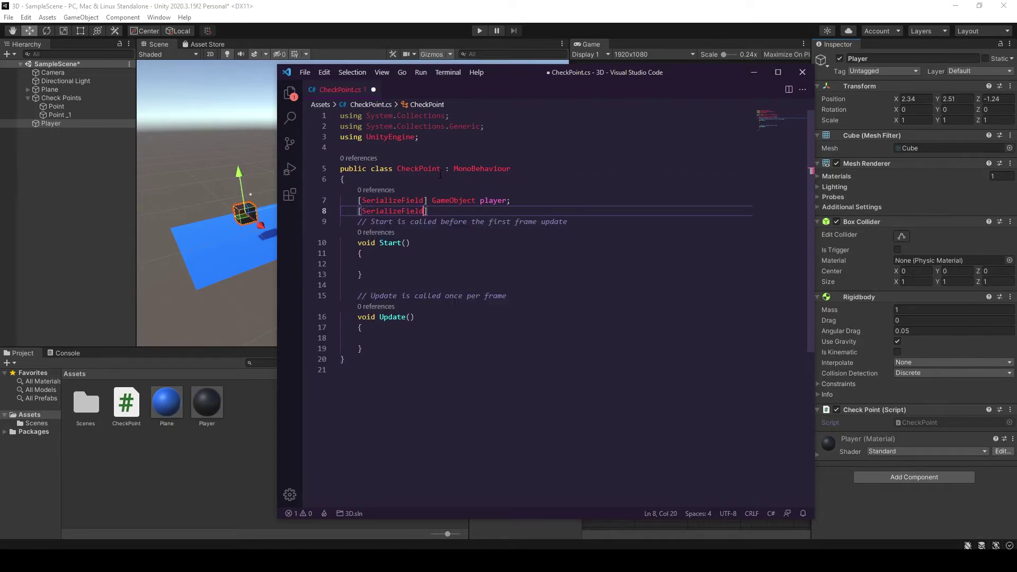
type(" L")
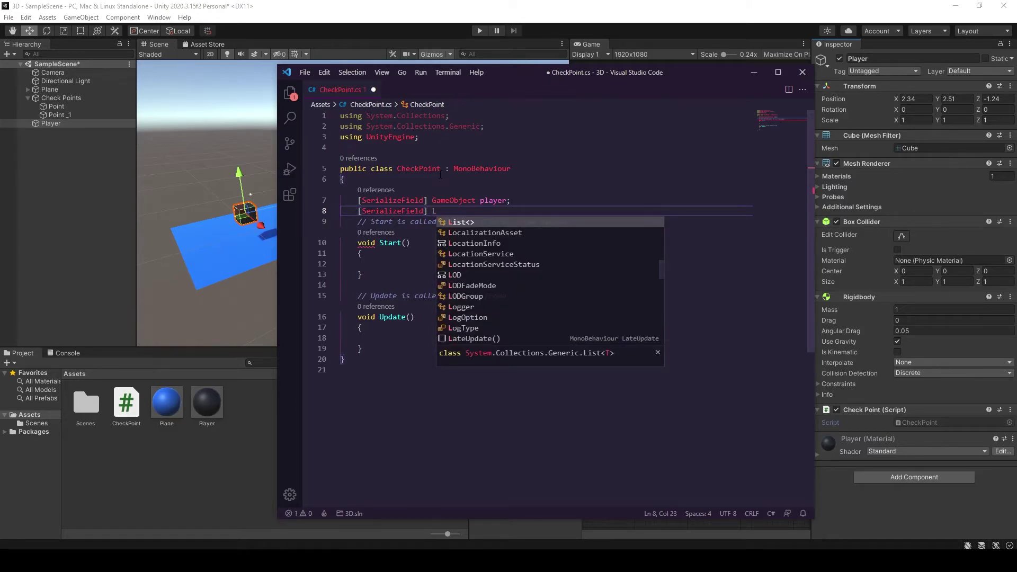
type("ist<Ga")
key("Tab")
type(">")
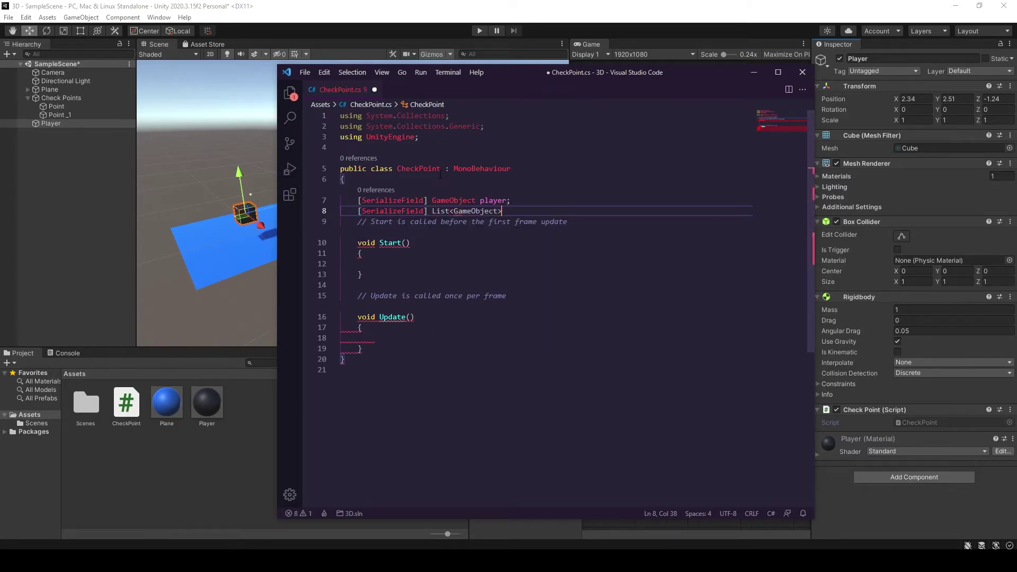
type(" checkPoints;")
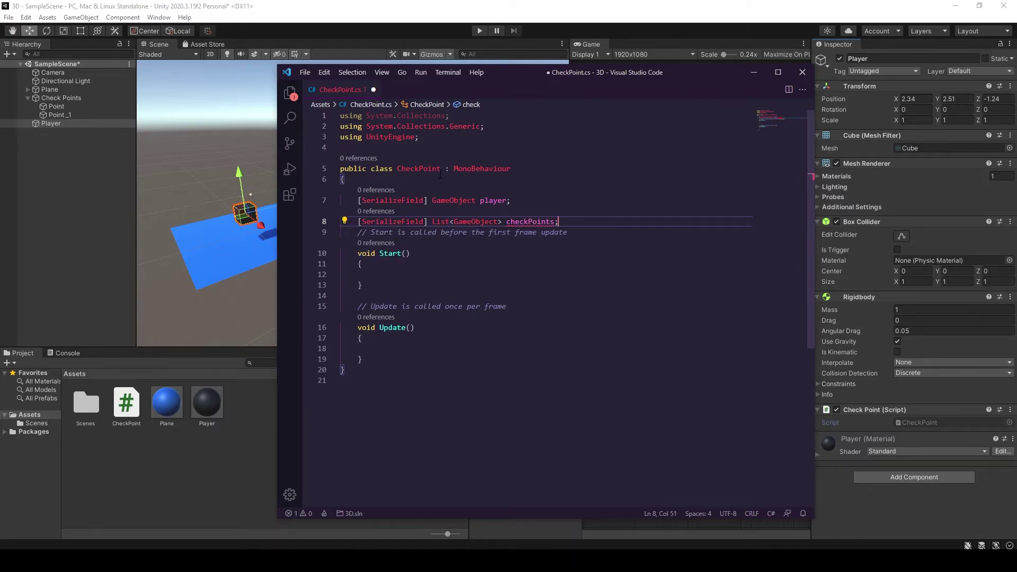
key("Return")
Add serialized fields Vector3 vectorPoint and float dead, then select the Start method
type("[Se")
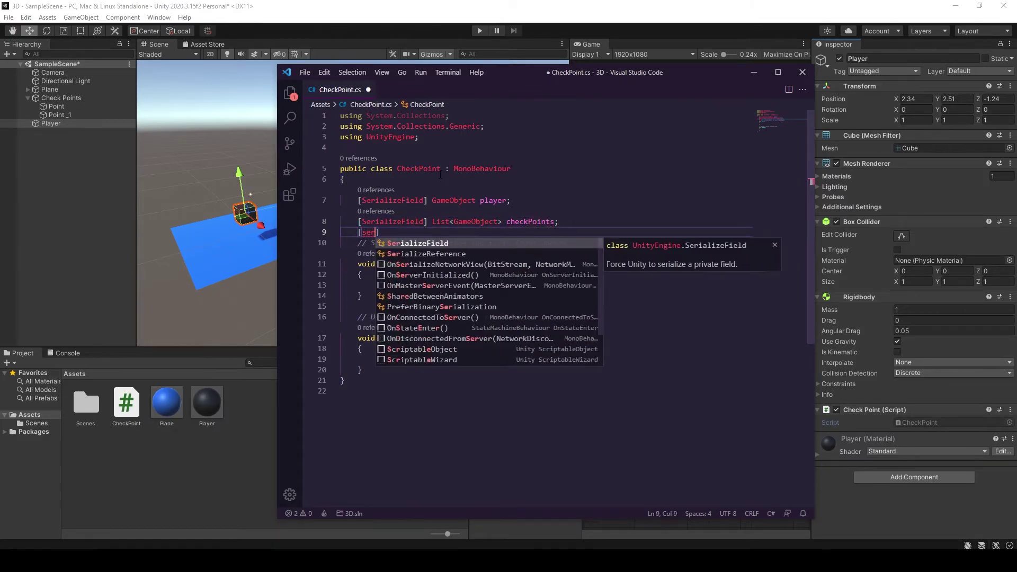
key("Tab")
type("] v")
key("Tab")
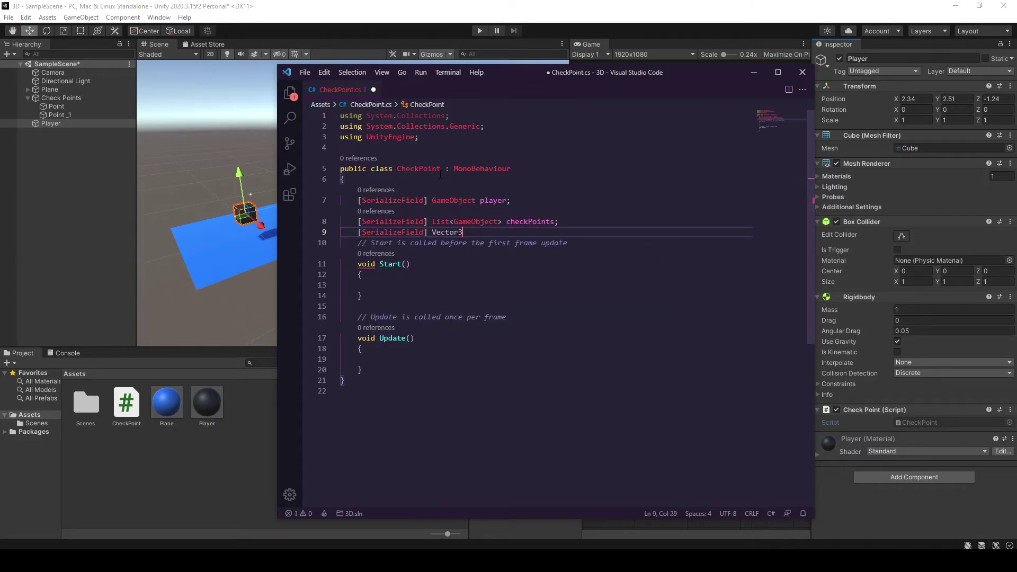
type("vector")
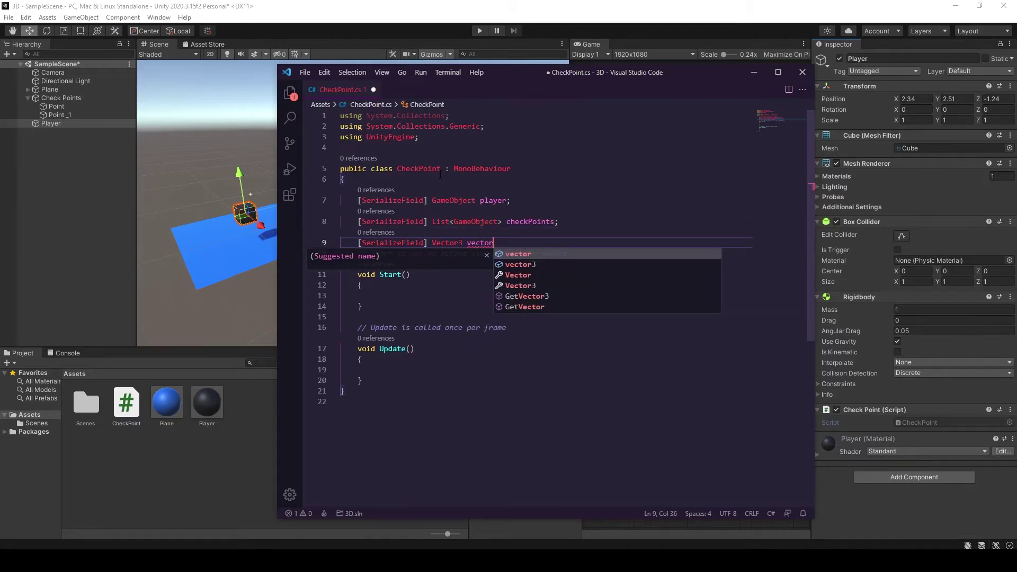
type("Point;")
key("Return")
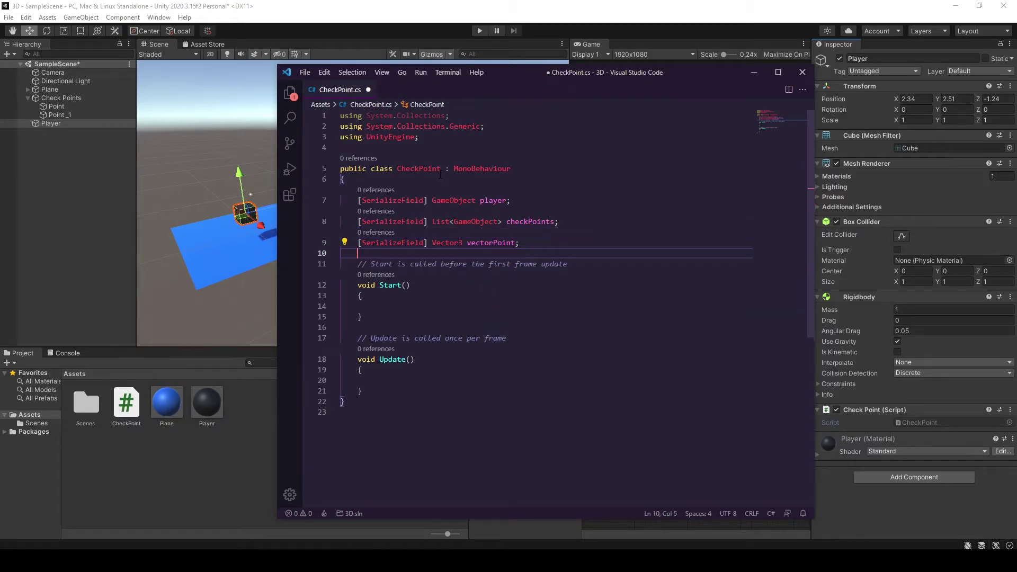
type("[S")
key("Tab")
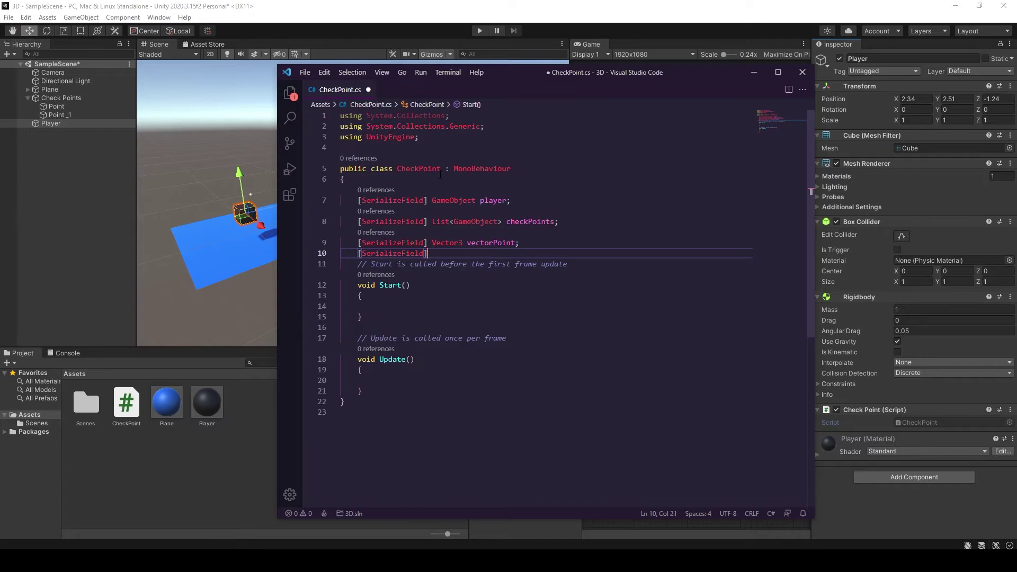
type(" float de")
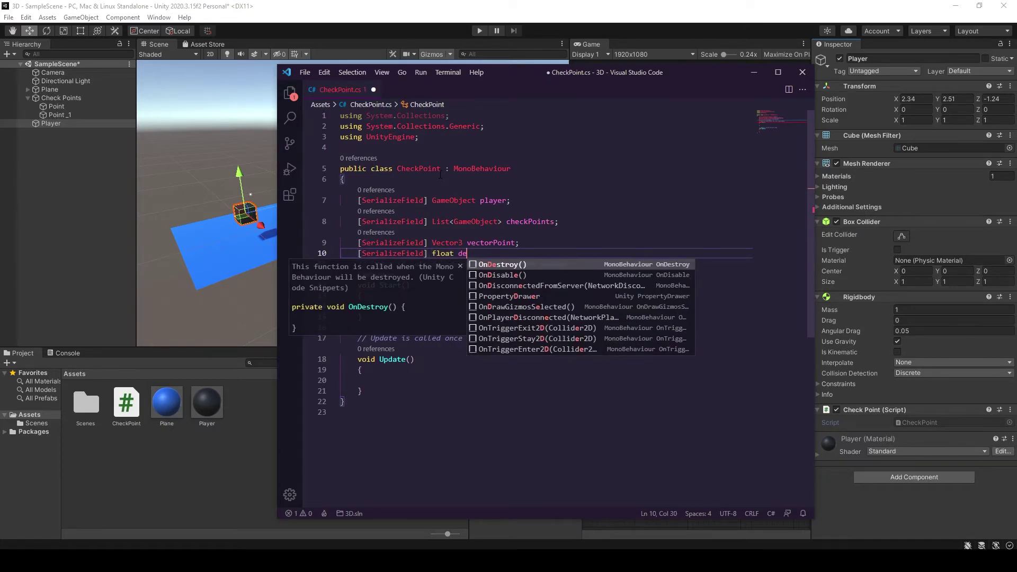
type("ad;")
left_click_drag(507, 350, 358, 275)
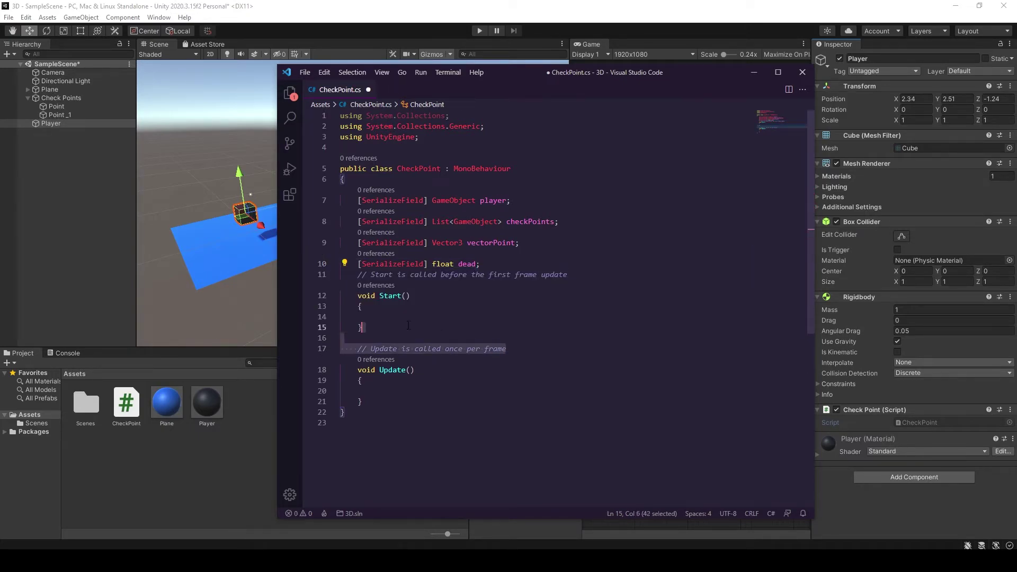
Delete the Start method and add the condition if(player.transform.position.y < -dead) in Update
key("BackSpace")
left_click(409, 318)
type("if")
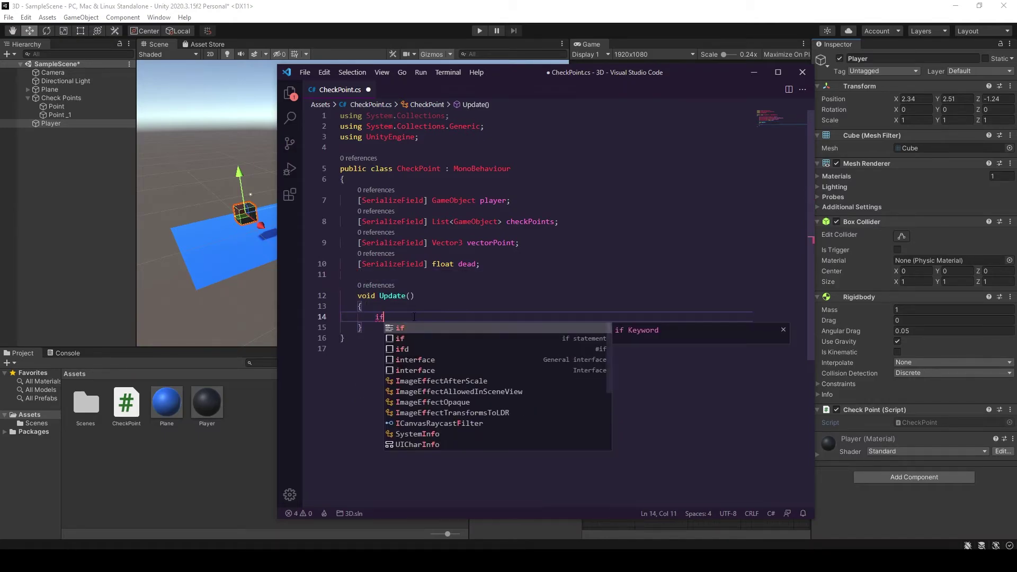
type("(player.")
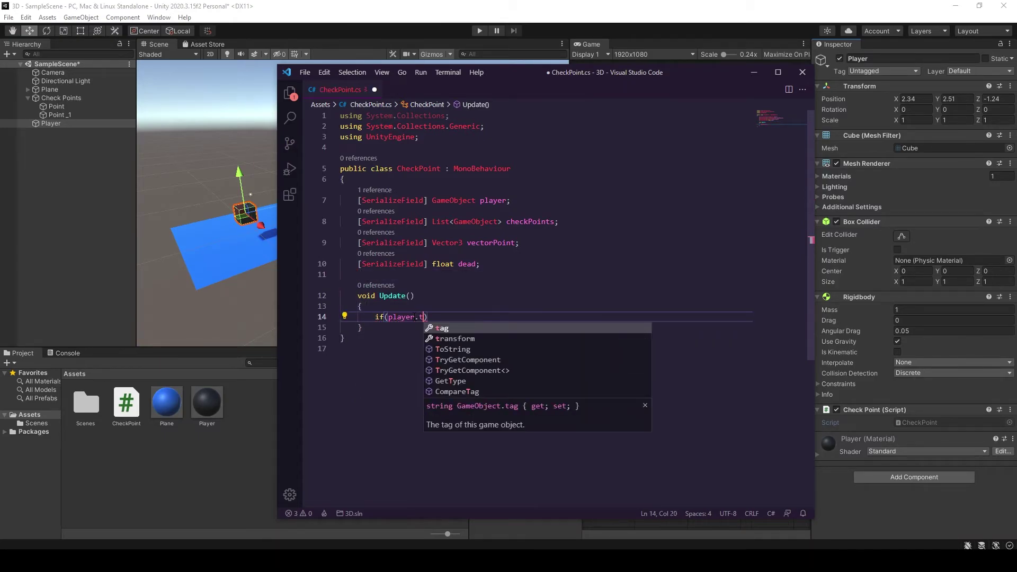
type("transform.po")
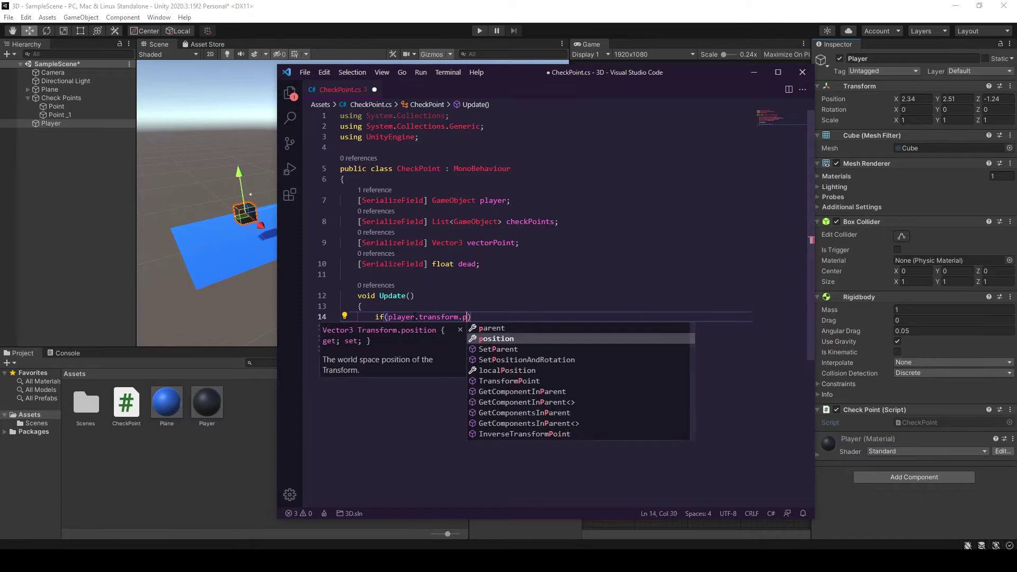
type("sition.")
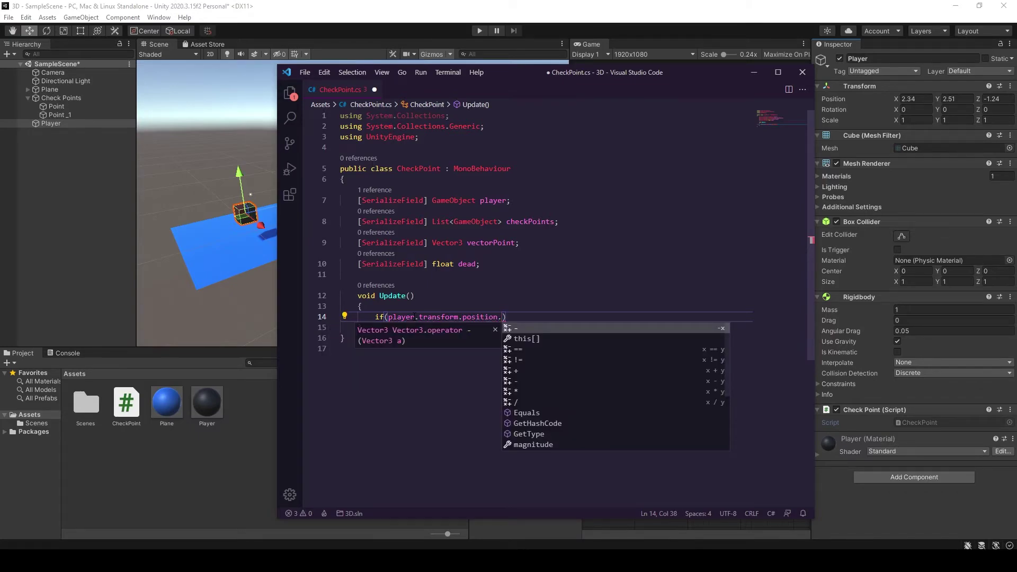
type("y < -")
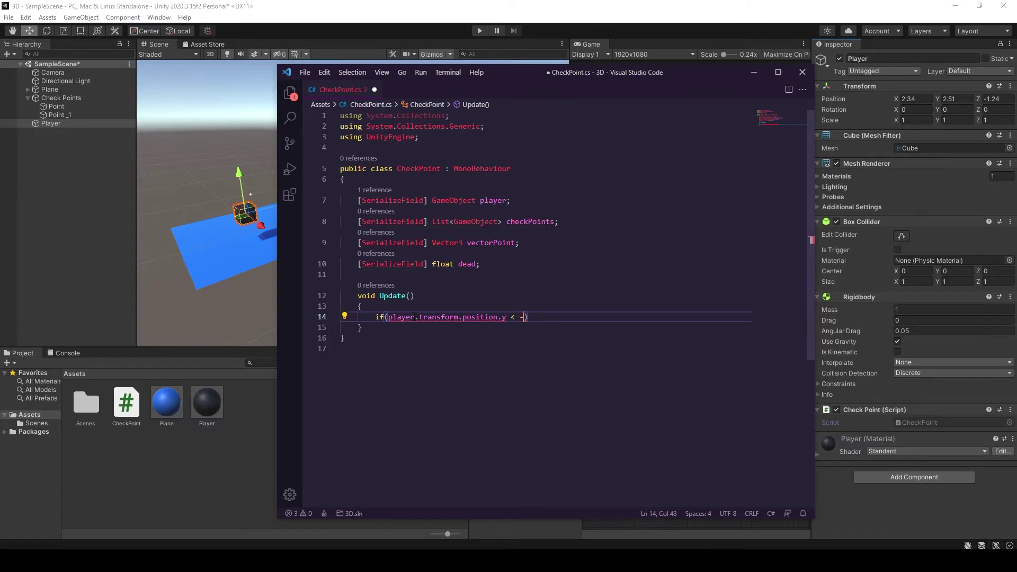
type("dead")
type(")")
key("Return")
type("{")
Inside the if block, reset the player with player.transform.position = vectorPoint;
key("Return")
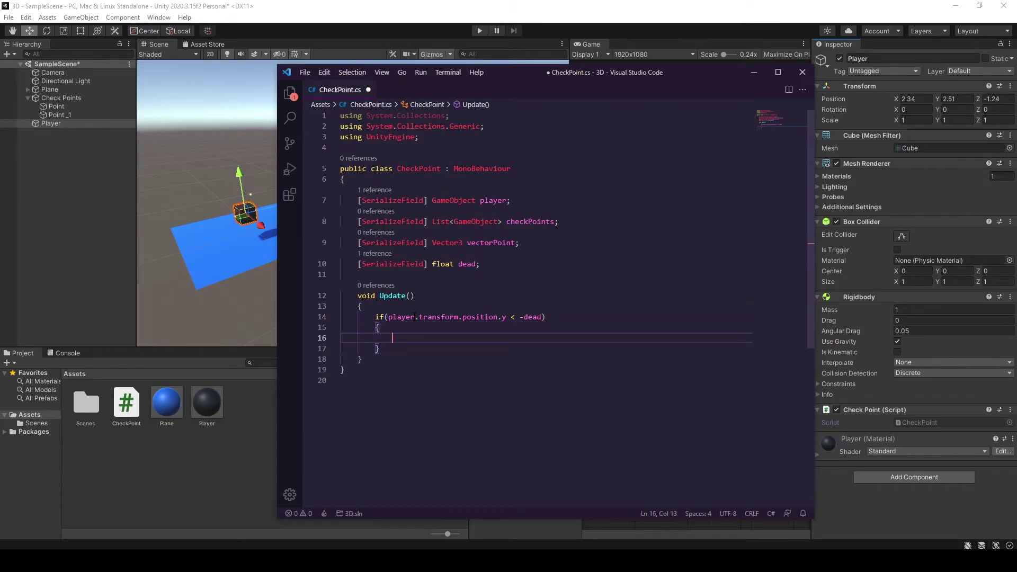
type("pl")
key("Tab")
type(".")
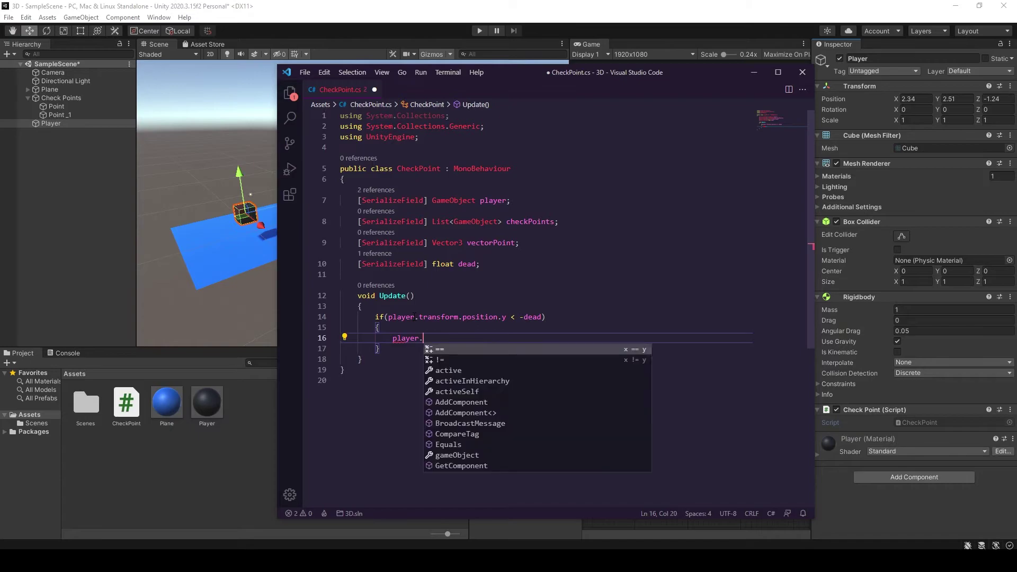
type("t")
key("Tab")
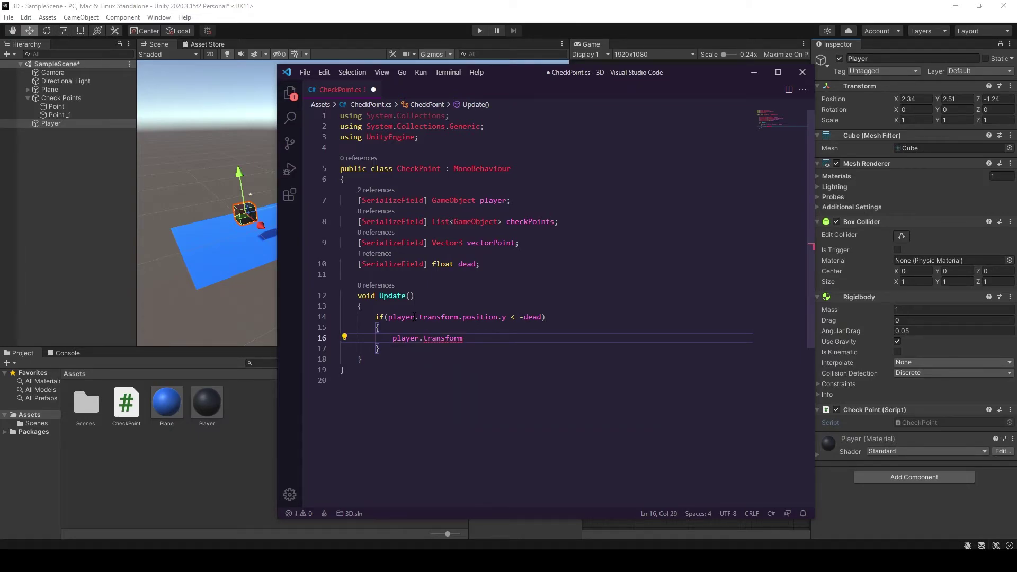
type(".po")
key("Tab")
type("= v")
key("Tab")
type(";")
key("Down")
key("Down")
key("Return")
key("Return")
Add an OnTriggerEnter method that sets vectorPoint = player.transform.position;
type("on")
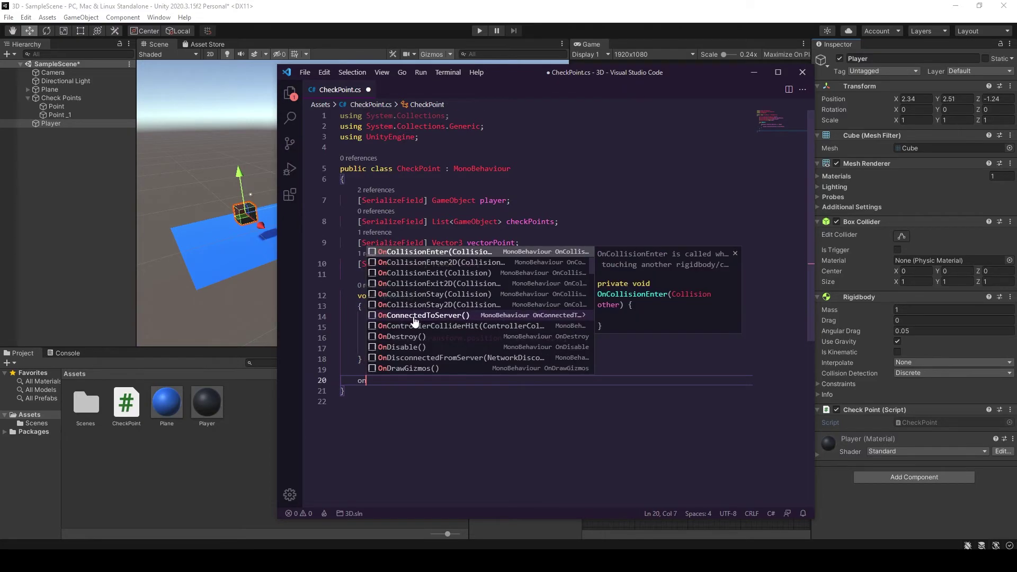
type("tri")
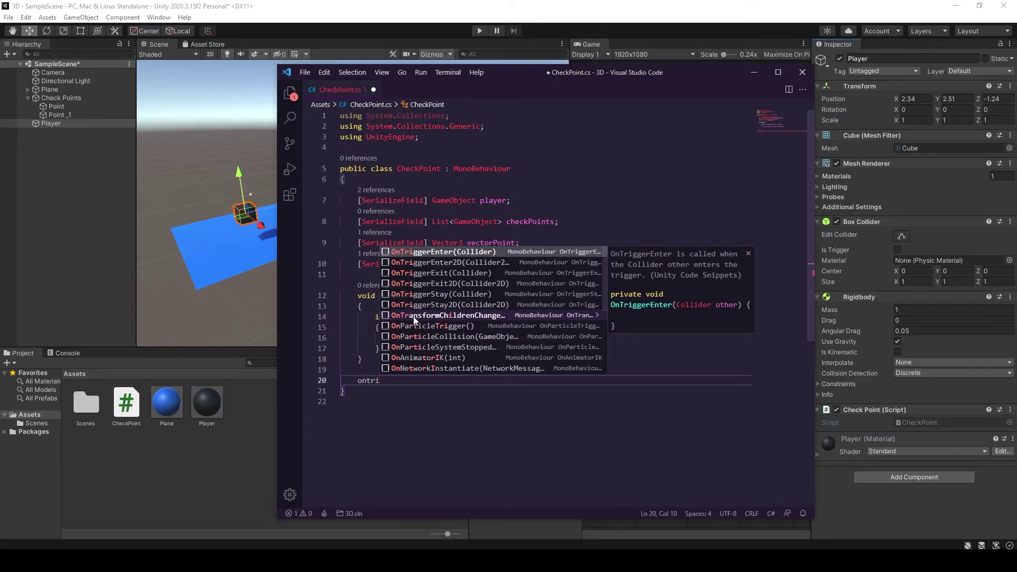
key("Return")
type("ve")
key("Tab")
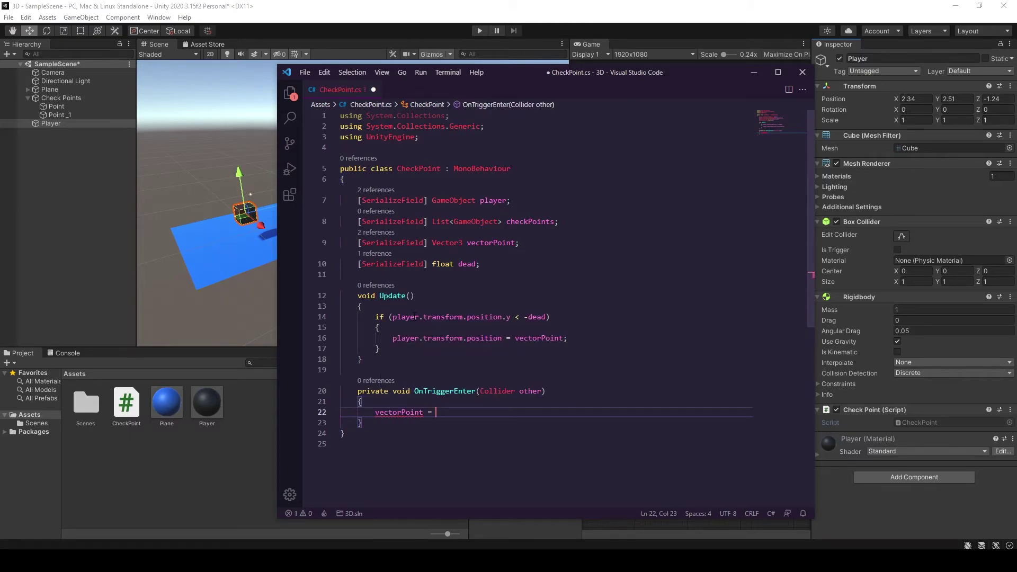
type("pla")
key("Tab")
type(".ta")
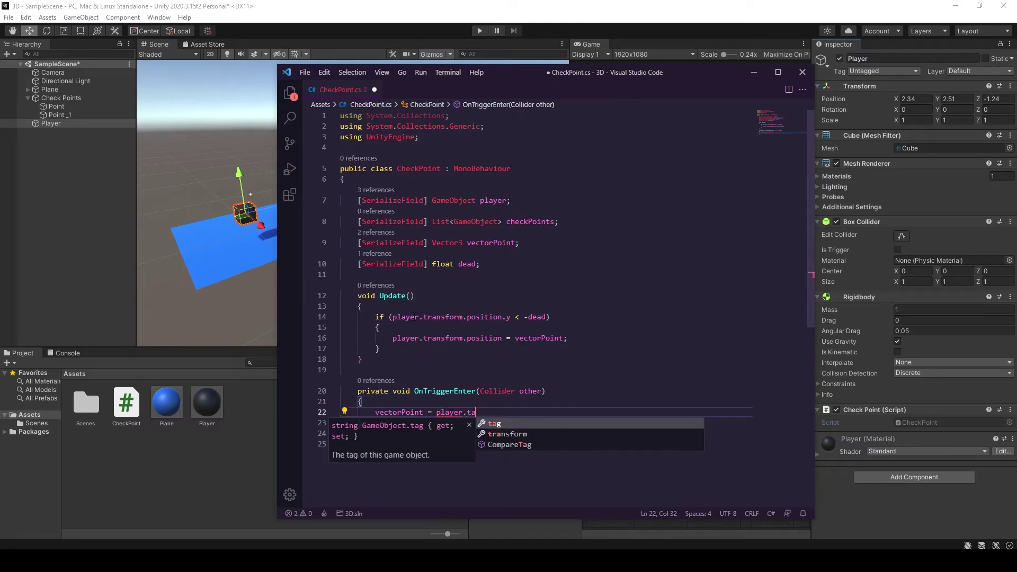
key("Down")
key("Tab")
type(".")
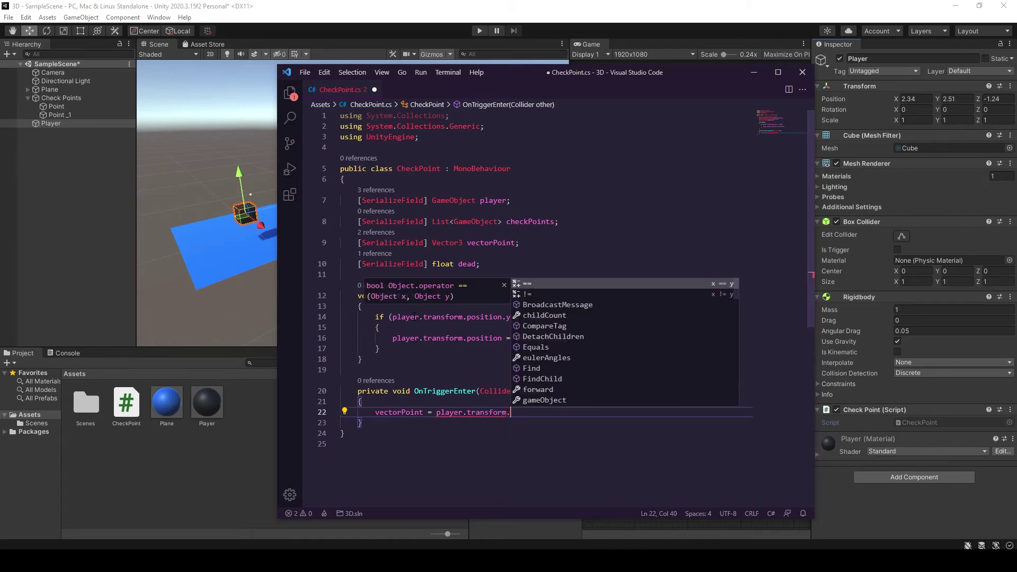
type("po")
key("Tab")
type(";")
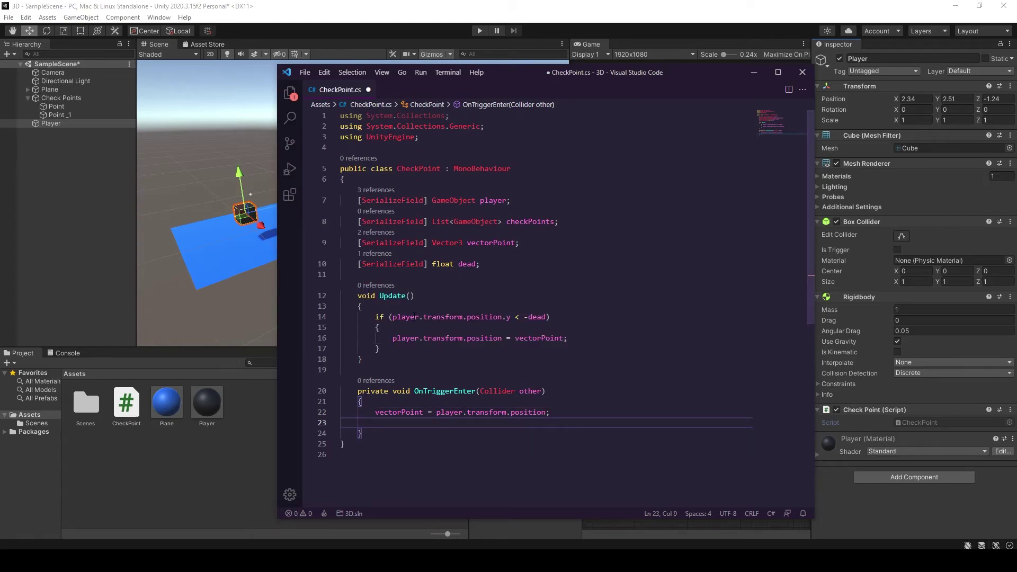
Add Destroy(other.gameObject); to OnTriggerEnter and save CheckPoint.cs
type("Destroy(")
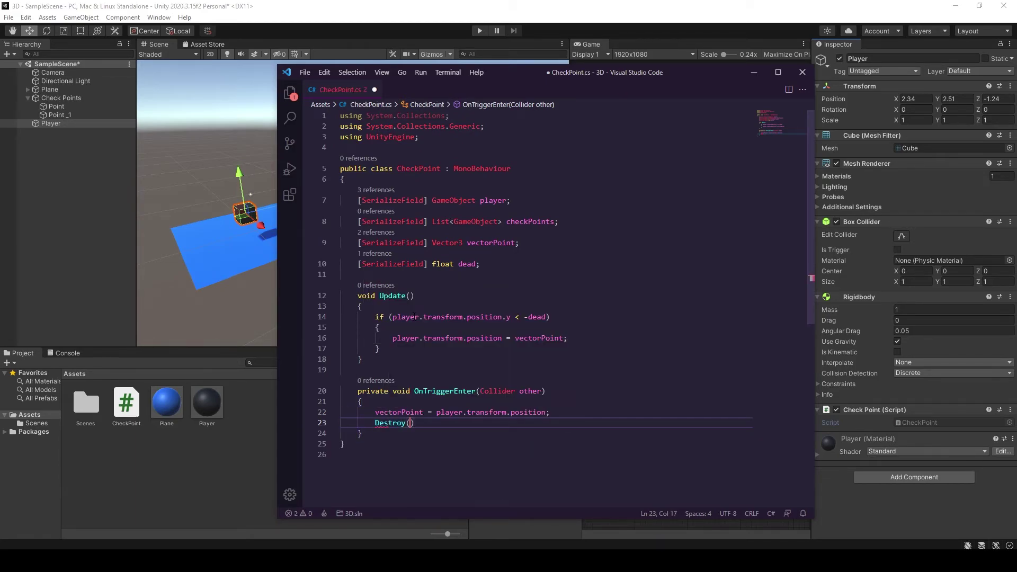
type("other")
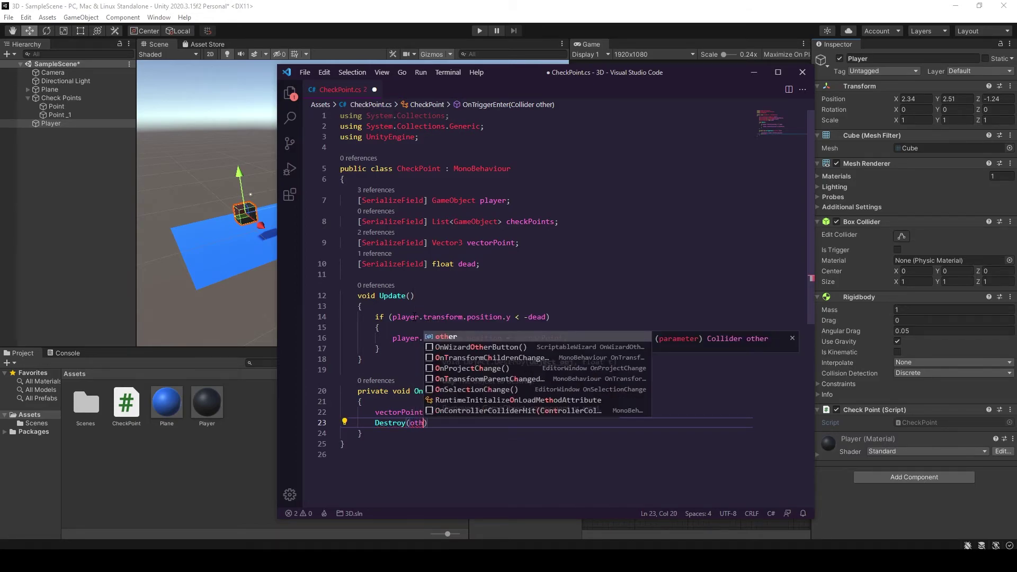
type(".gameObject")
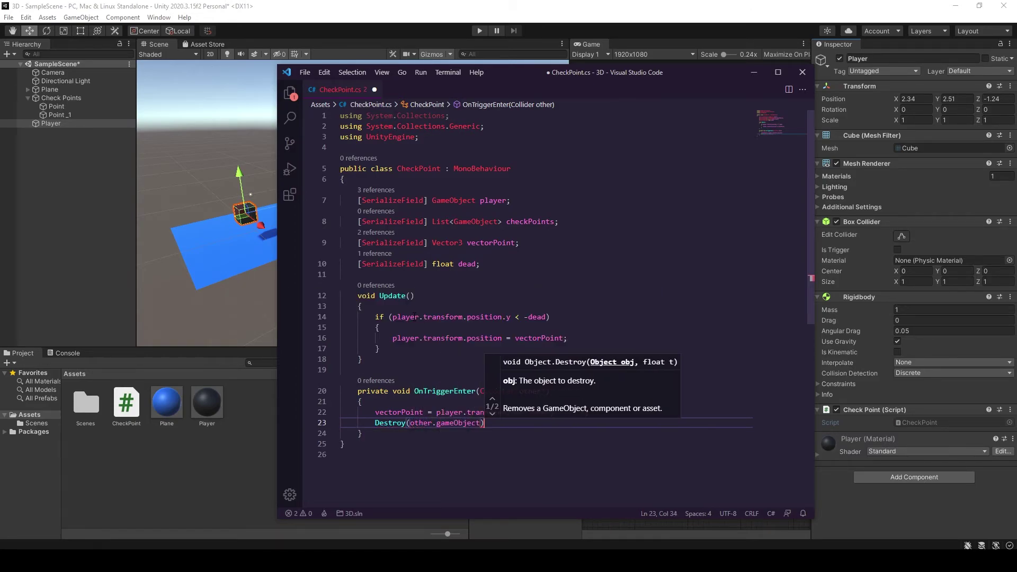
type(");")
key("ctrl+s")
left_click(494, 287)
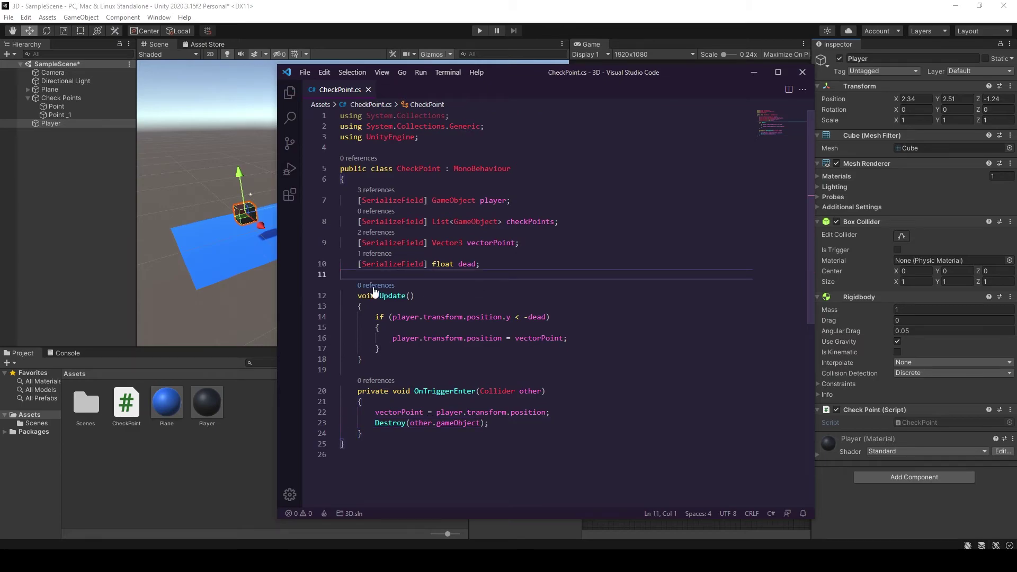
Move Player above Plane, set Dead to 20, and assign Point and Point_1 as its checkpoints
left_click(80, 210)
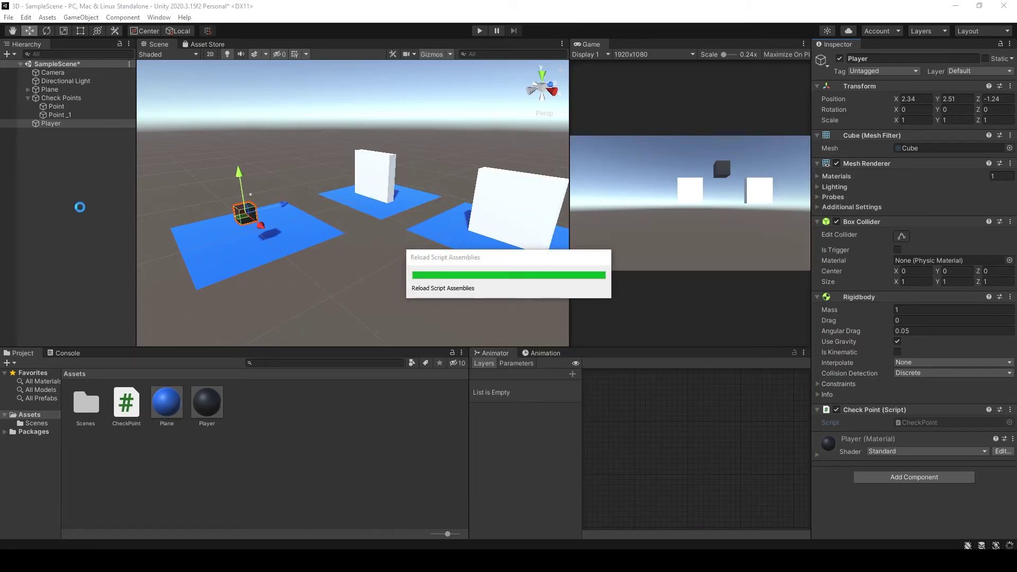
mouse_move(58, 123)
left_mouse_down()
mouse_move(62, 90)
mouse_move(903, 434)
left_mouse_up()
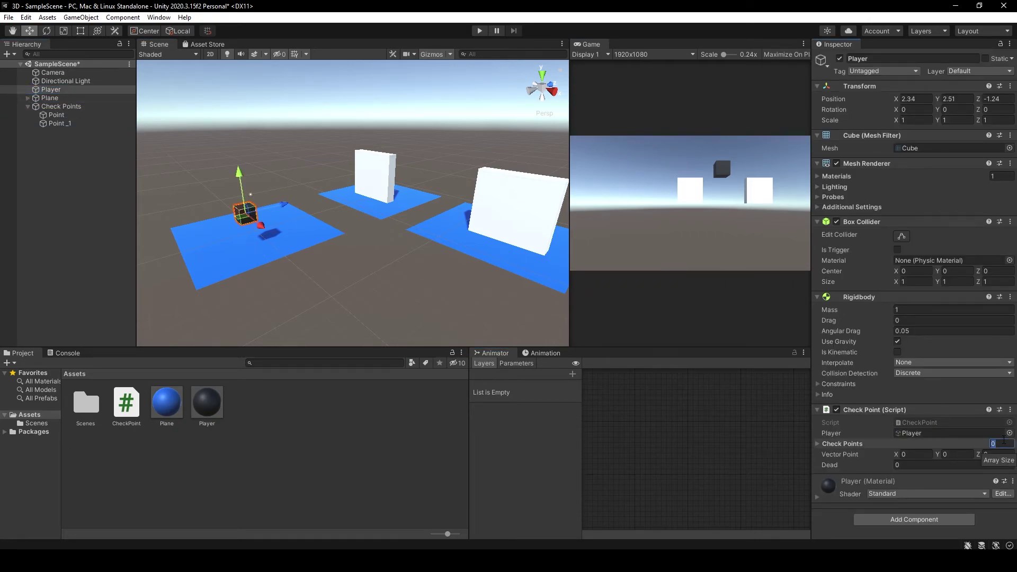
type("2")
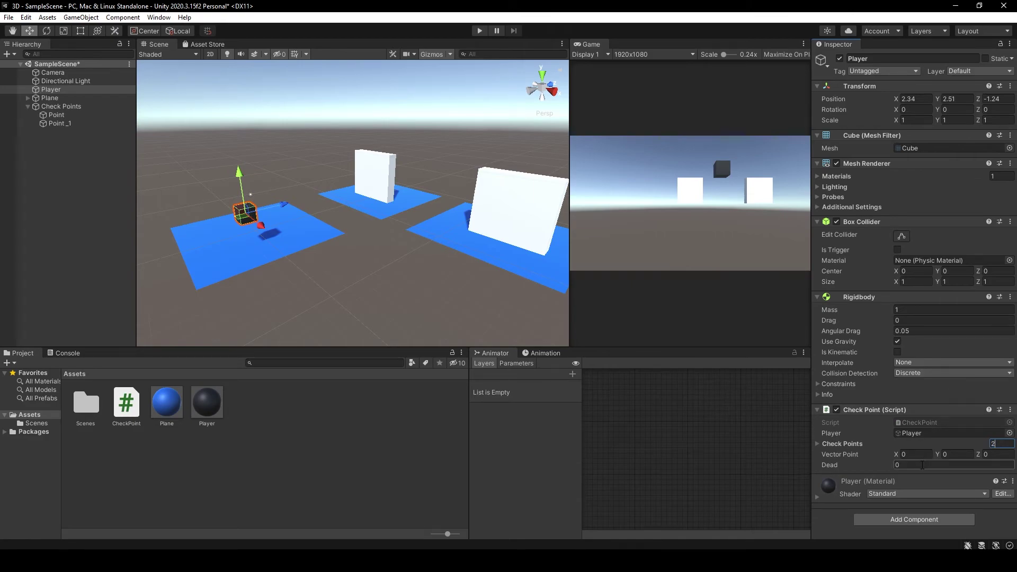
type("20")
left_click(818, 443)
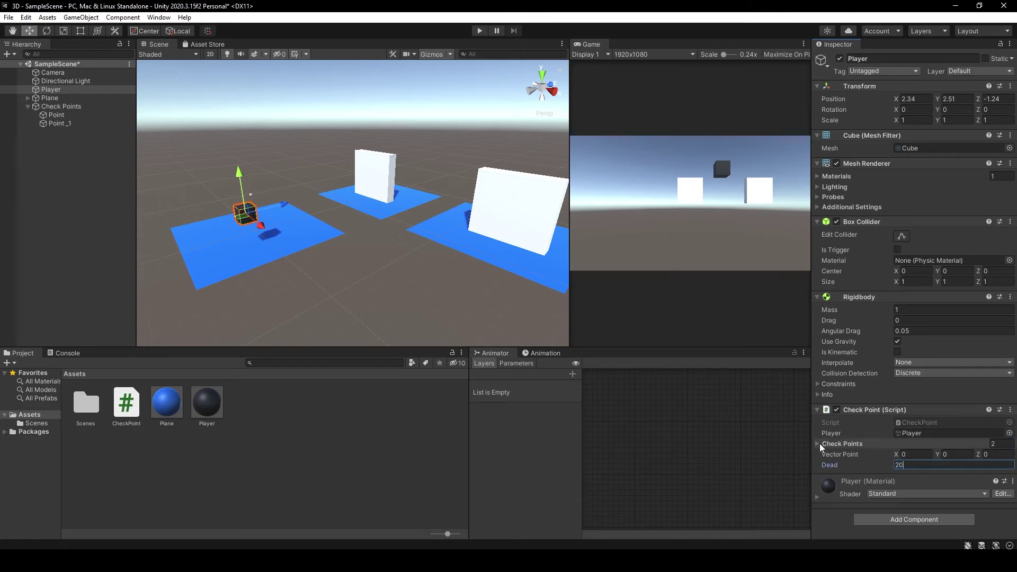
left_click(820, 299)
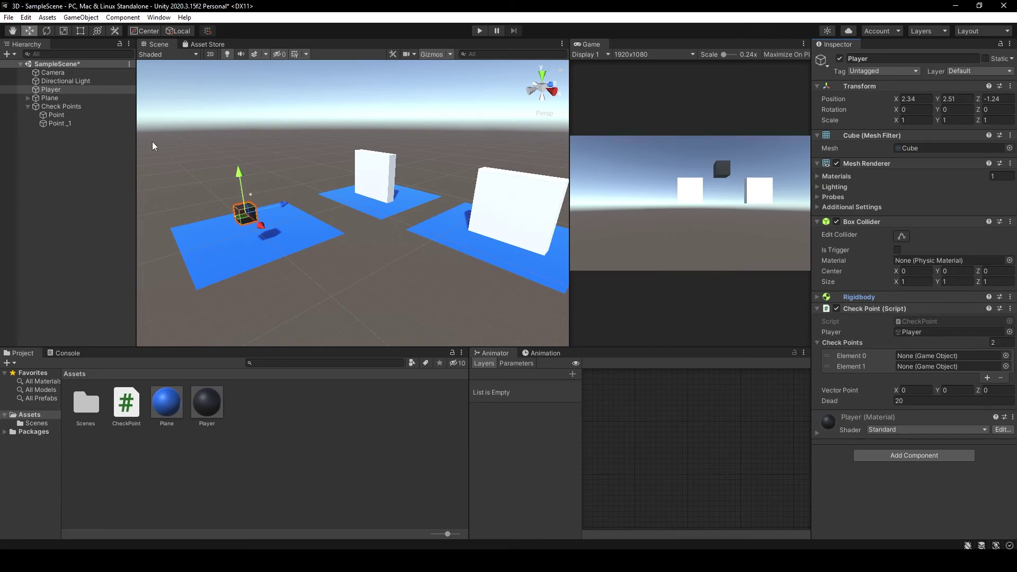
left_click_drag(56, 115, 909, 358)
left_click_drag(57, 122, 924, 366)
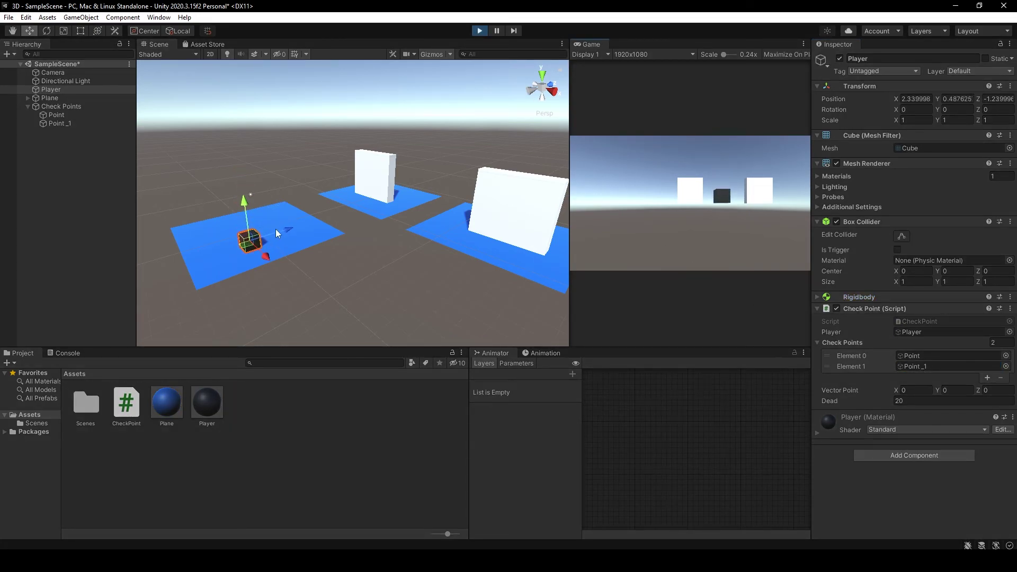
In Play mode, push the Player cube off the platform and into Point_1 to test respawning
left_click_drag(286, 224, 459, 181)
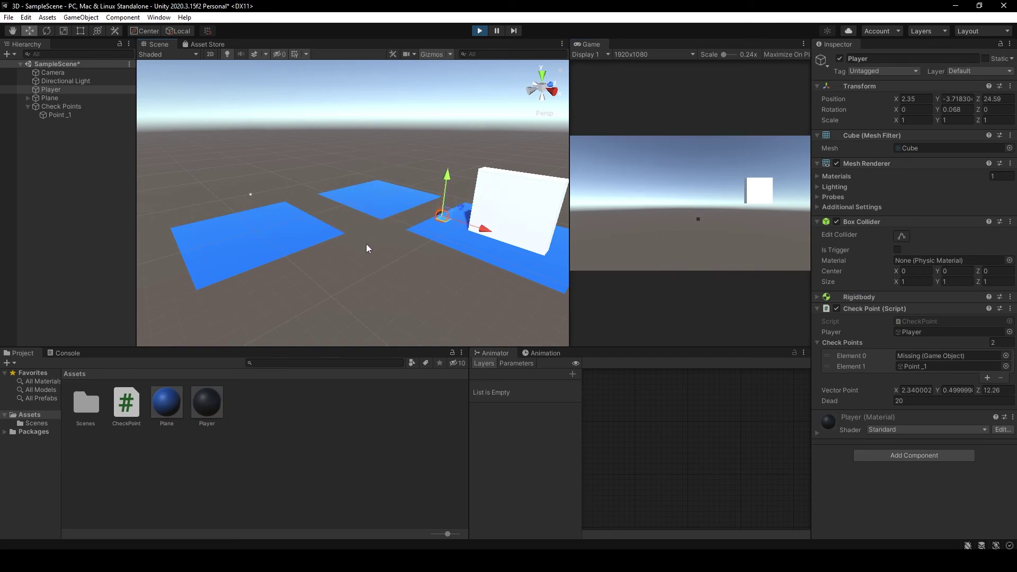
left_click_drag(411, 218, 439, 209)
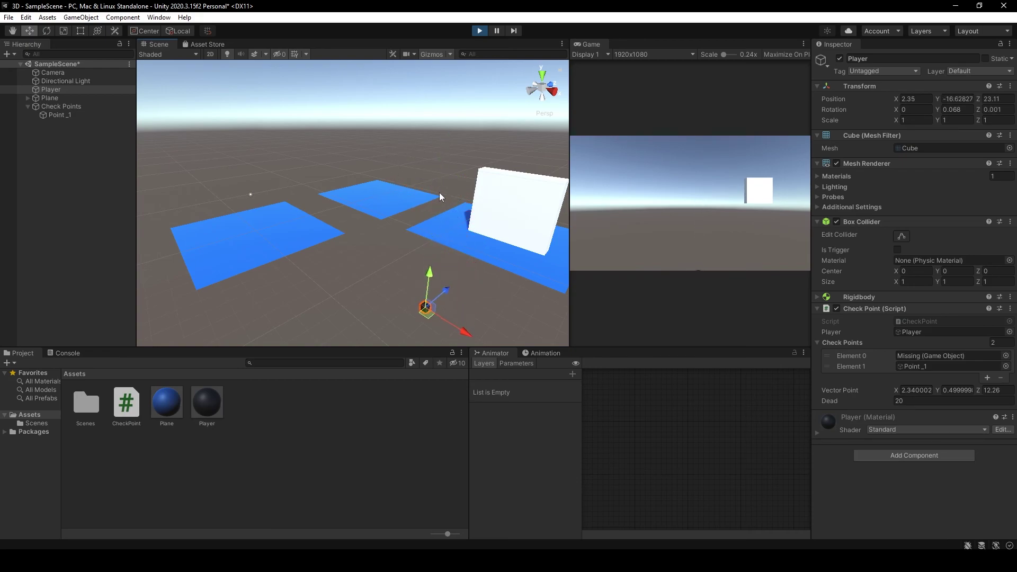
right_click_drag(440, 192, 478, 186)
left_click_drag(339, 198, 445, 169)
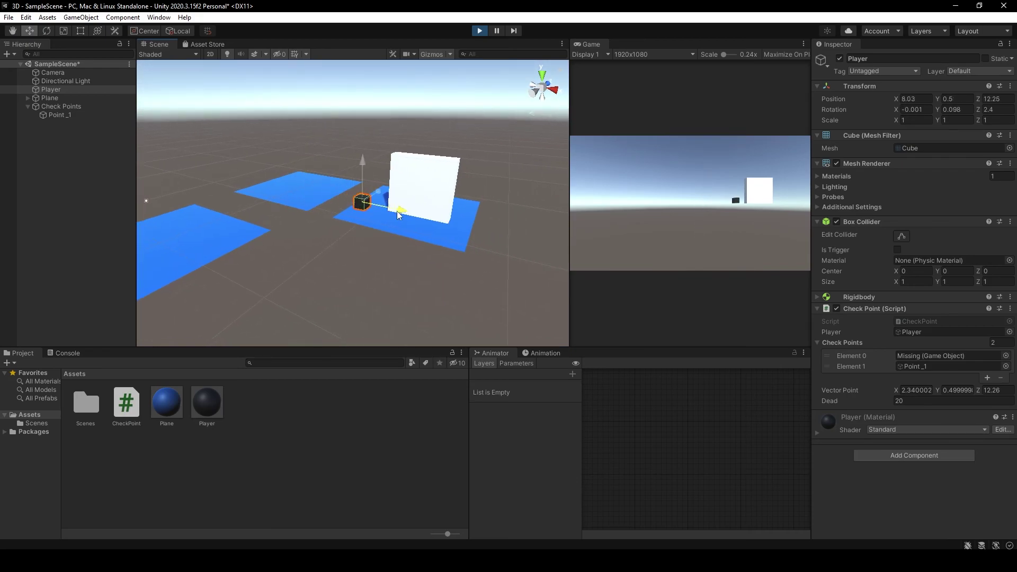